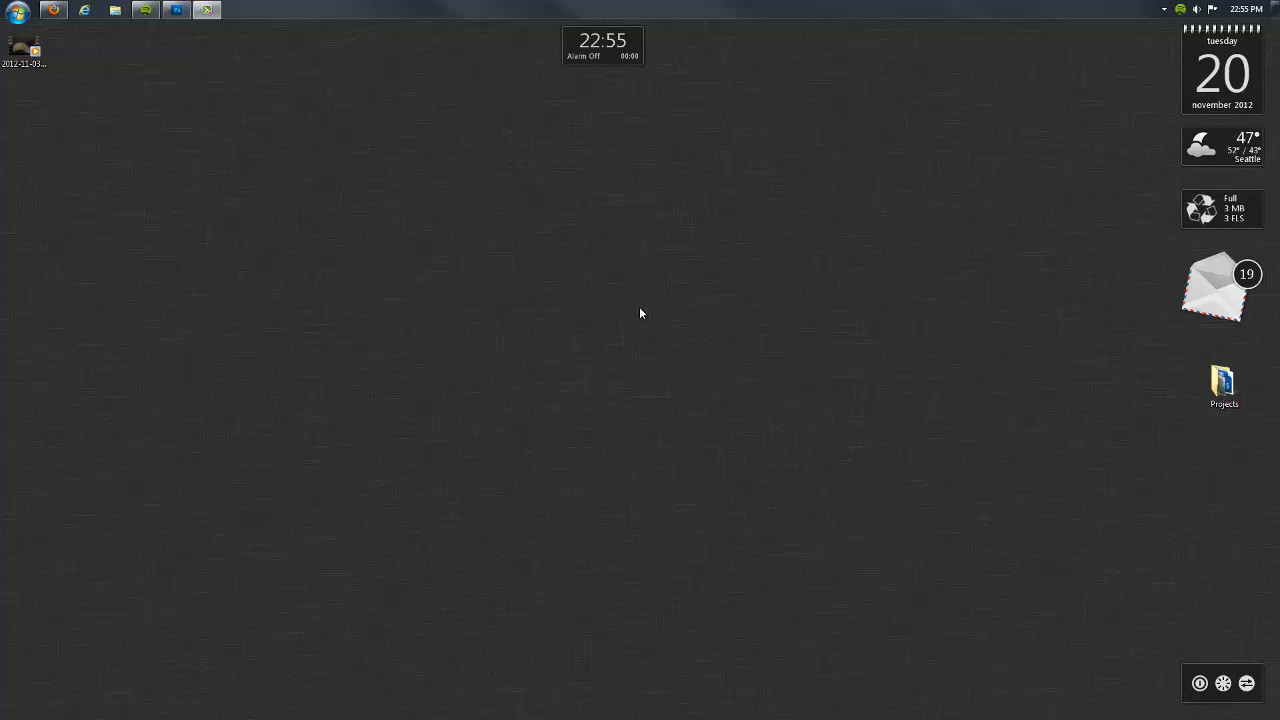
- Watch the ferret clip in Media Player, then reopen it with Adobe Photoshop CS5.1
double_click(30, 55)
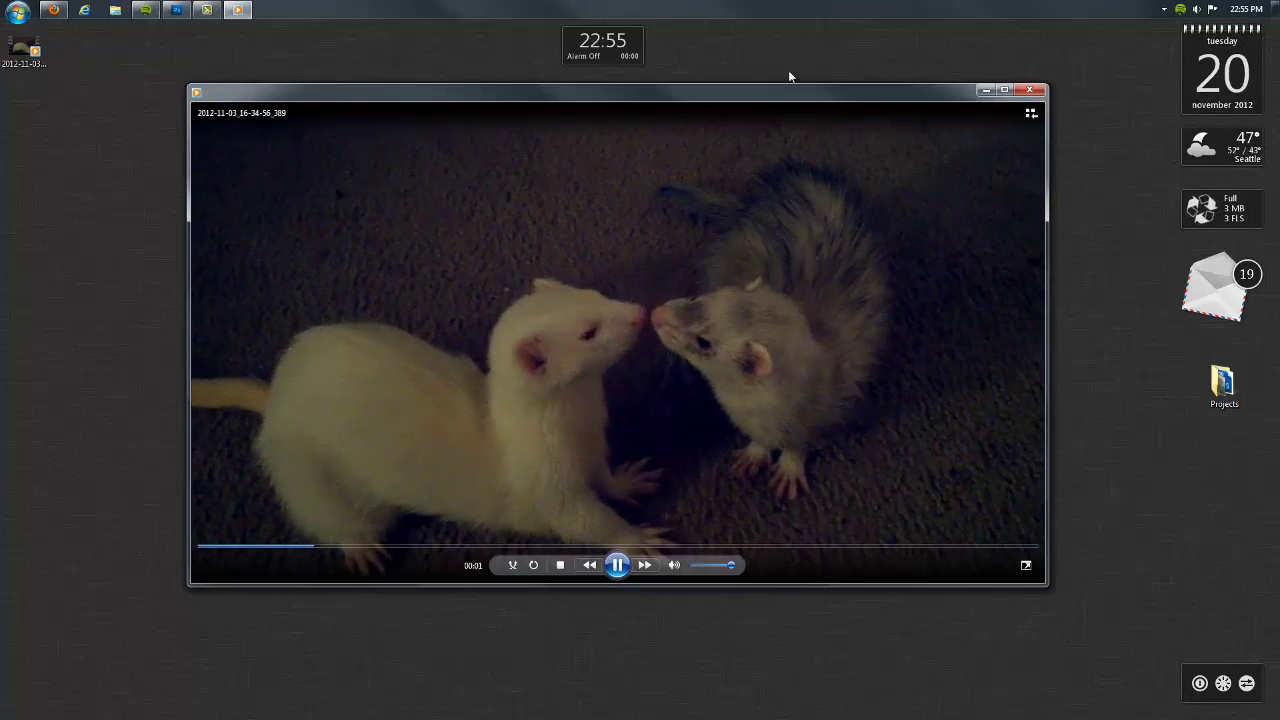
left_click(1028, 90)
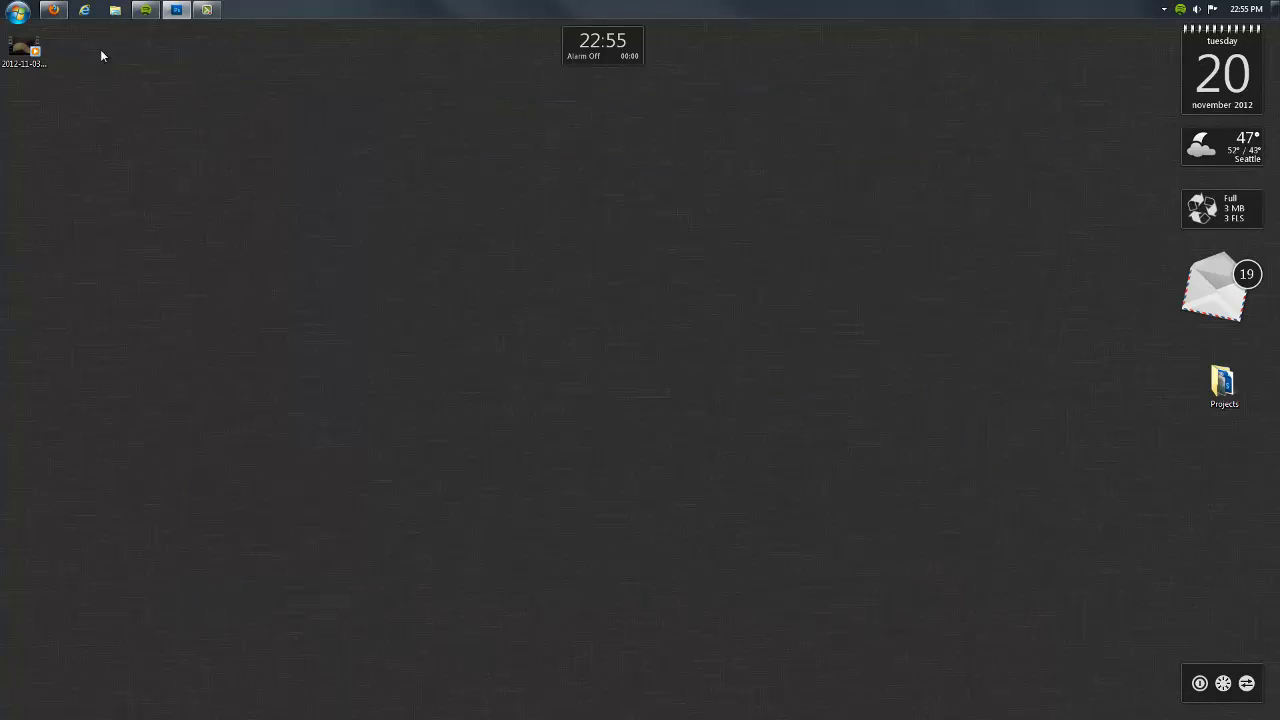
right_click(44, 50)
mouse_move(126, 118)
left_click(286, 118)
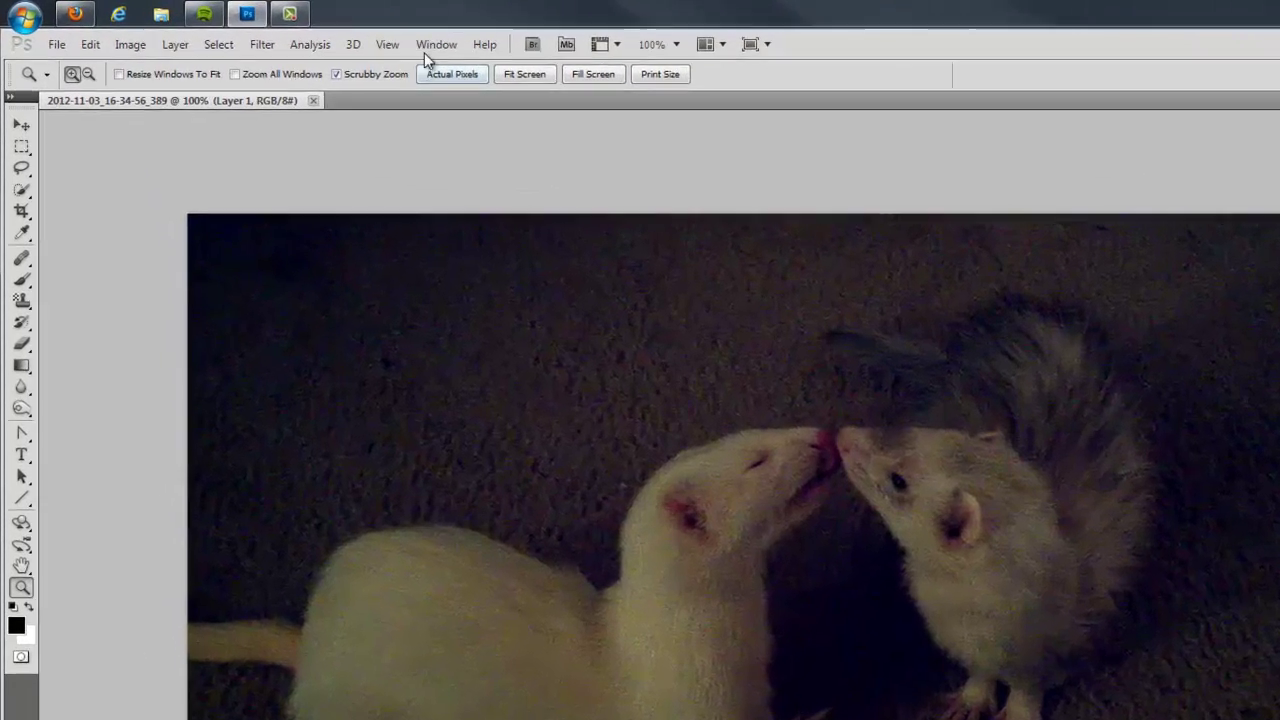
- Show the Animation timeline panel and scrub the ferret footage to about 3 seconds
left_click(430, 46)
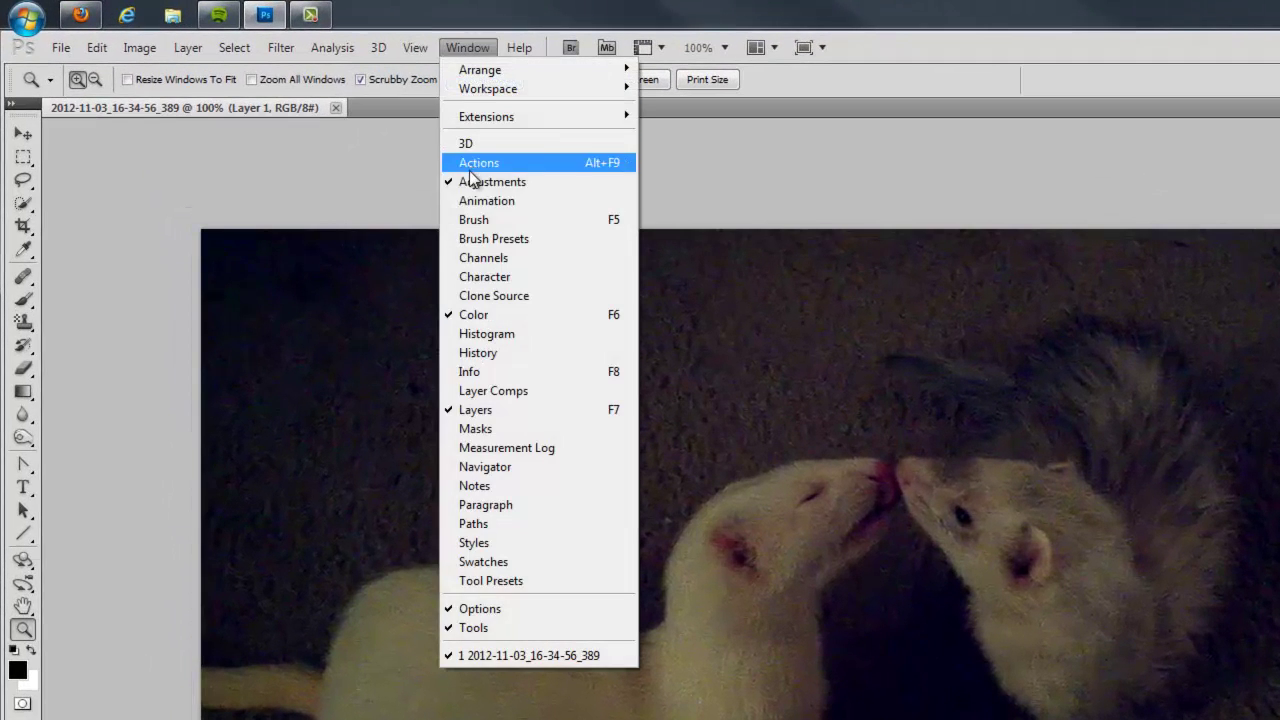
left_click(487, 201)
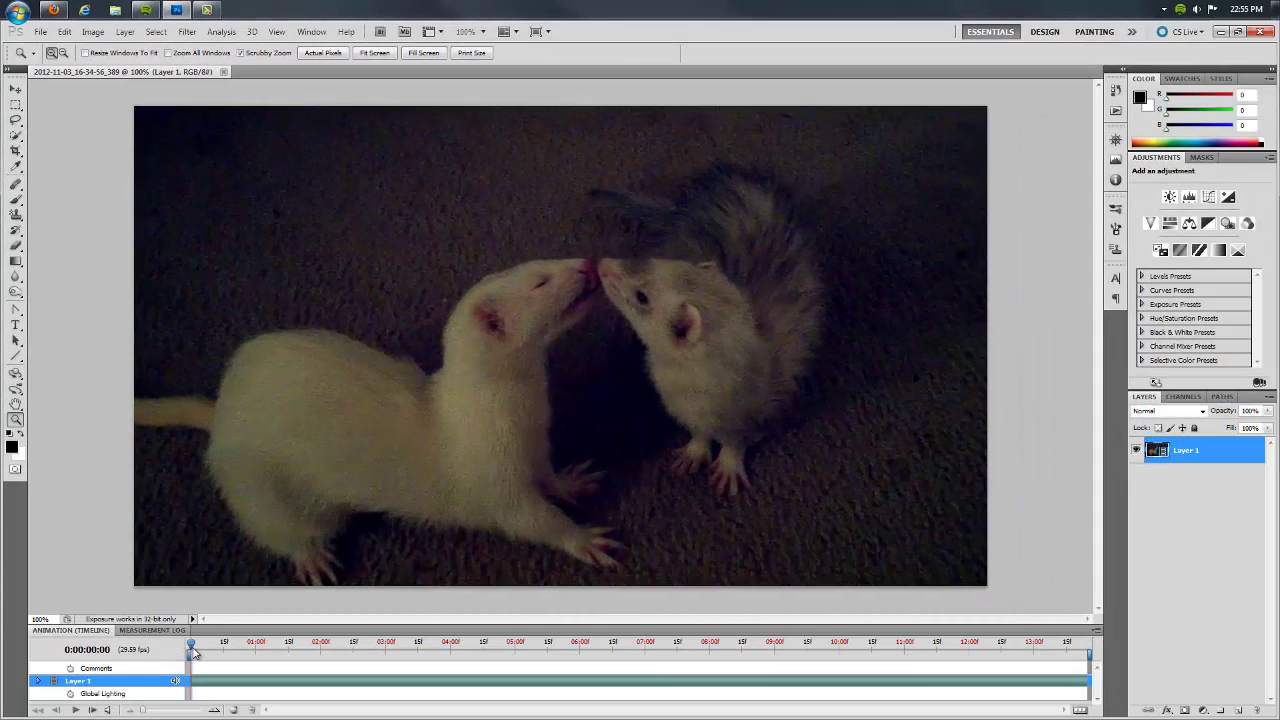
left_click_drag(195, 652, 436, 655)
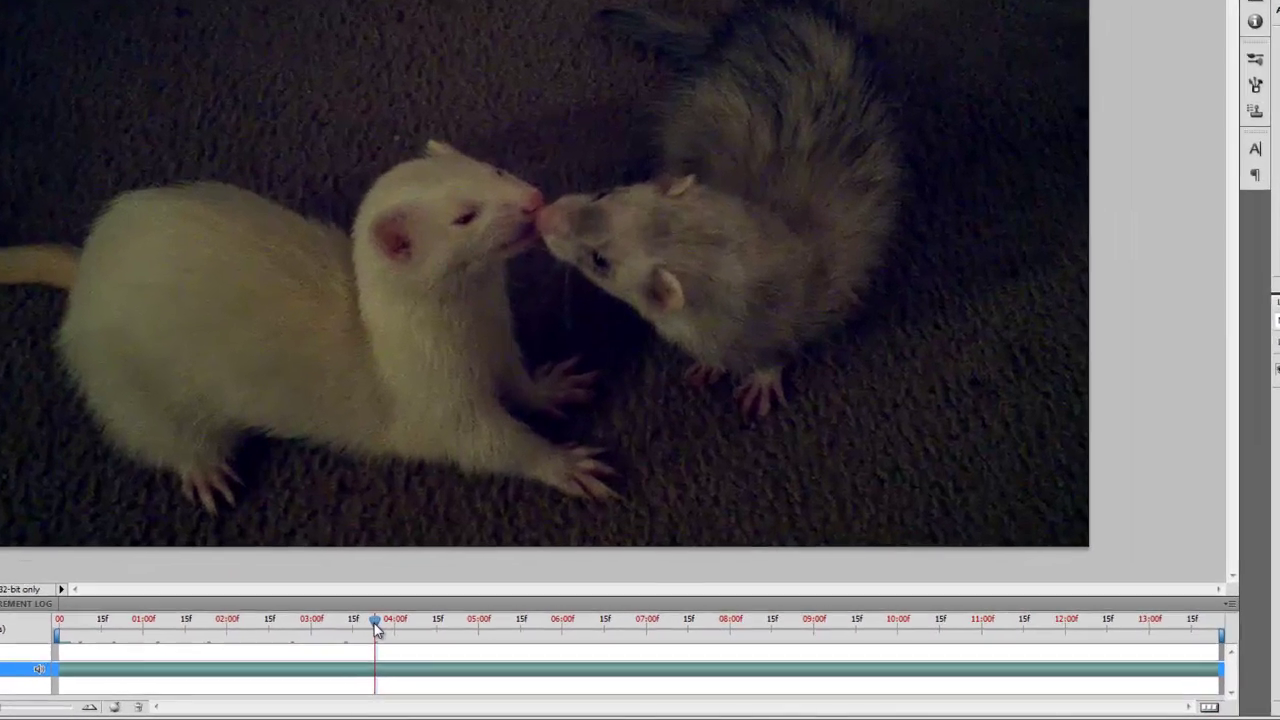
- Narrow the work area to roughly 06:00–08:05, preview it, and return to the first frame
left_click_drag(376, 627, 584, 630)
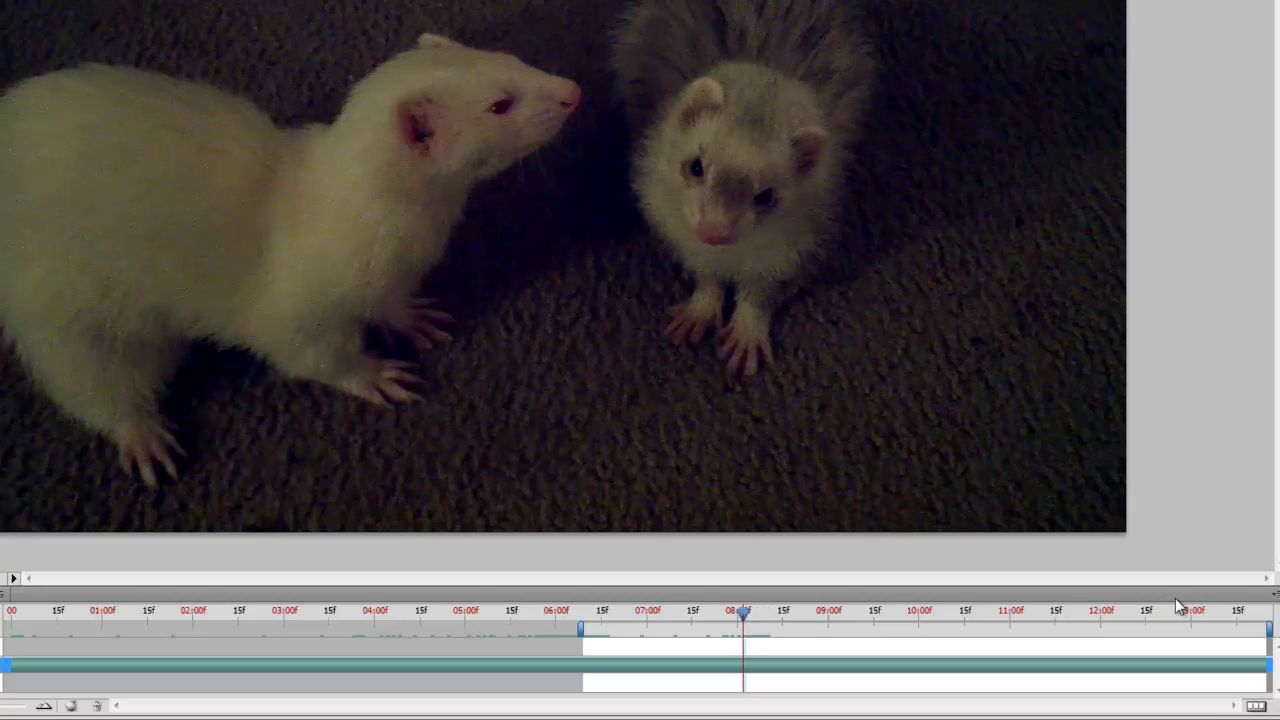
left_click_drag(1262, 627, 744, 627)
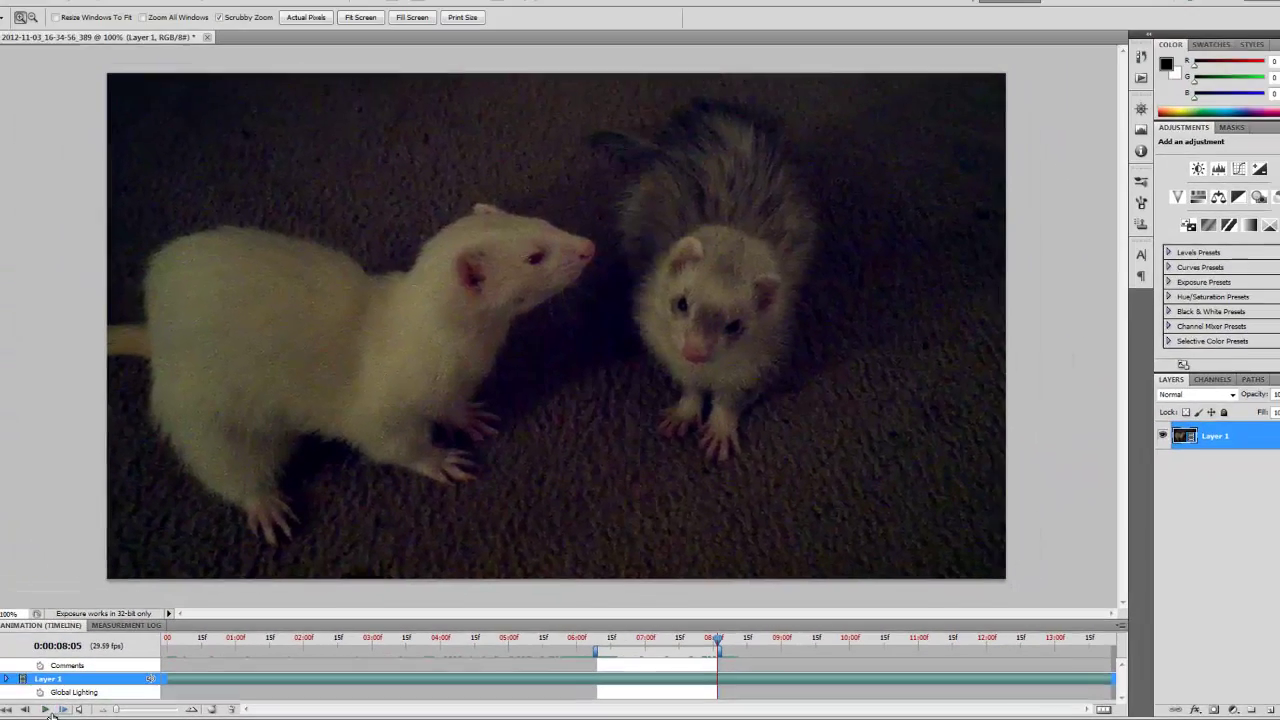
left_click(75, 712)
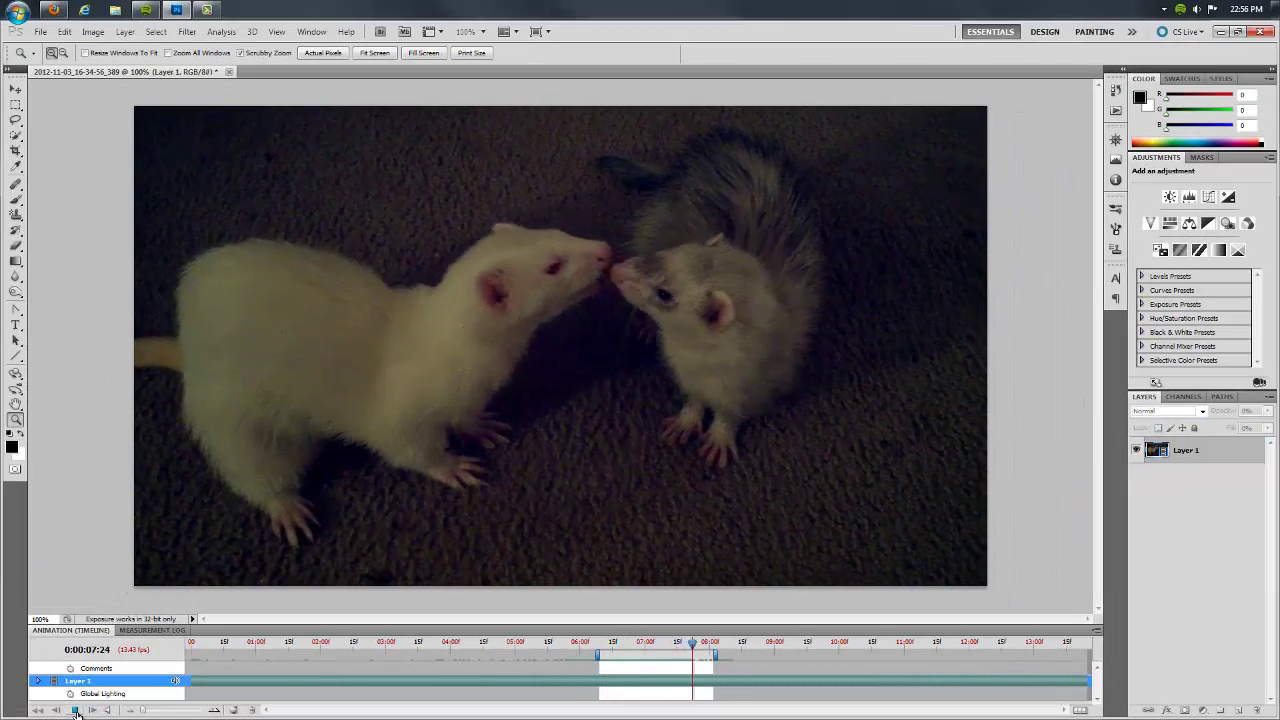
left_click(75, 712)
left_click(36, 711)
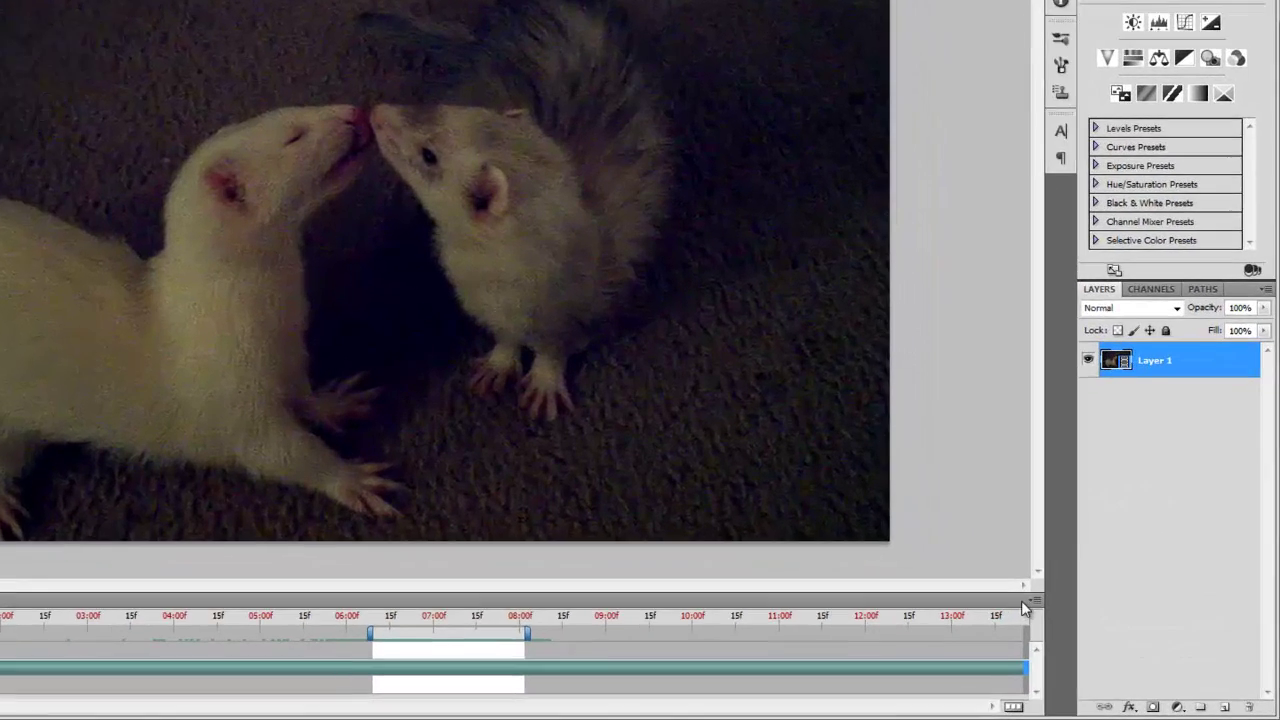
- Trim the document duration to the roughly two-second work area
left_click(1095, 629)
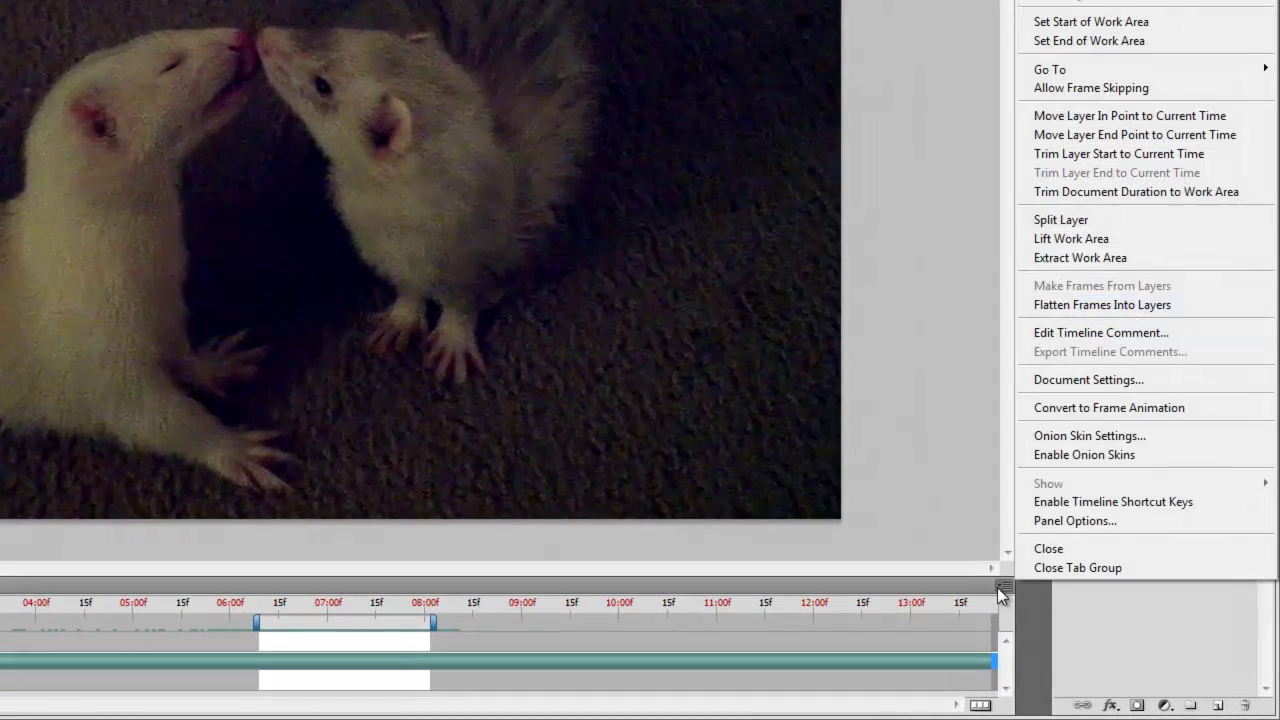
left_click(1085, 195)
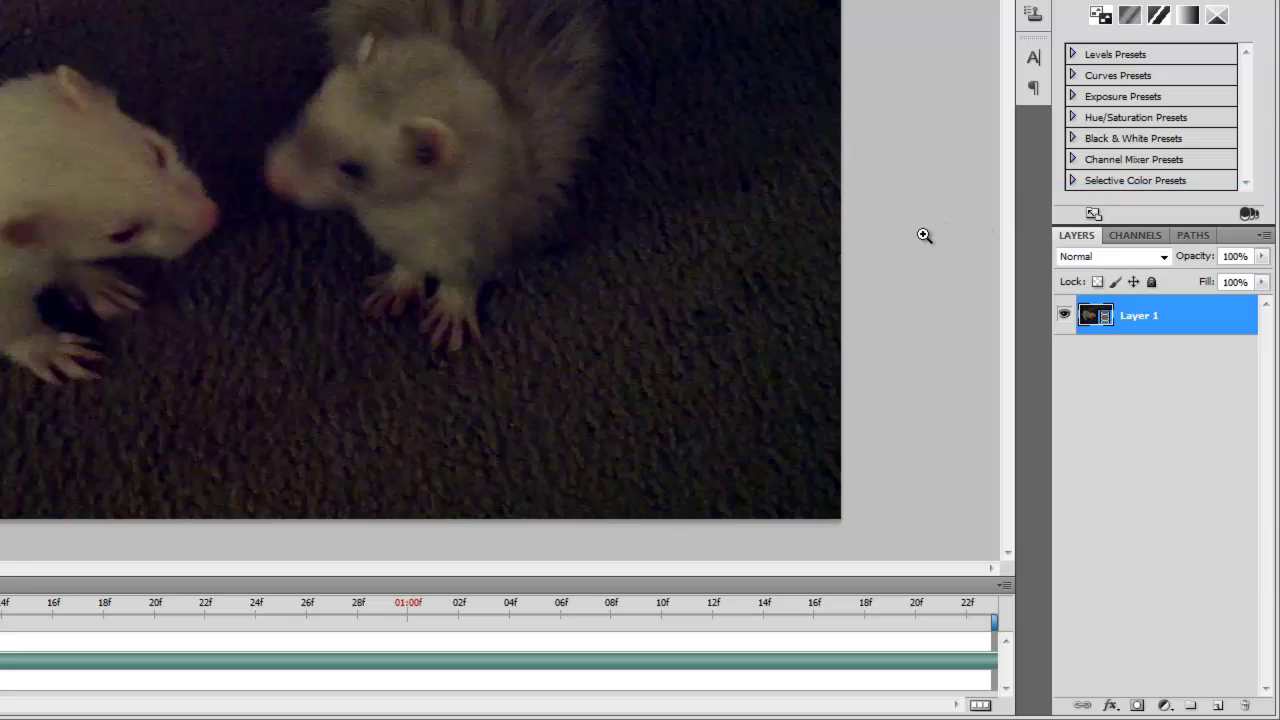
left_click(1003, 584)
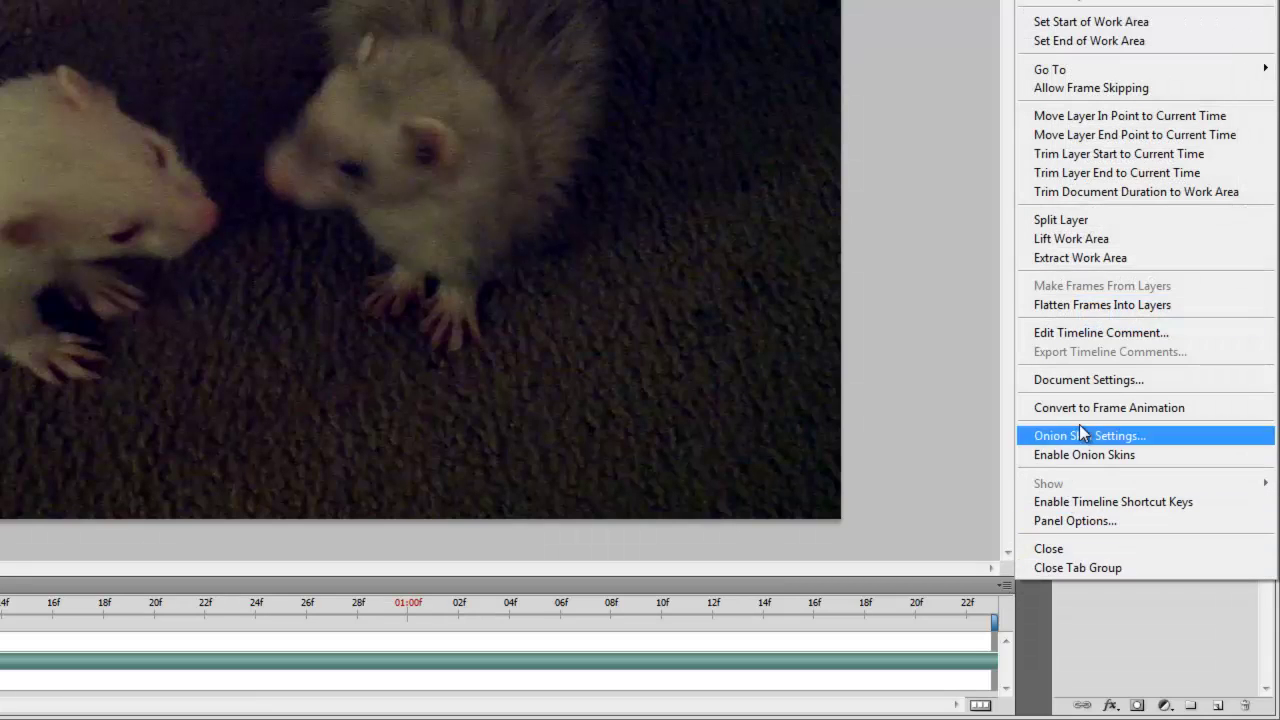
- Flatten frames into layers, delete the Layer 1 video layer, and make frames from layers
left_click(1077, 305)
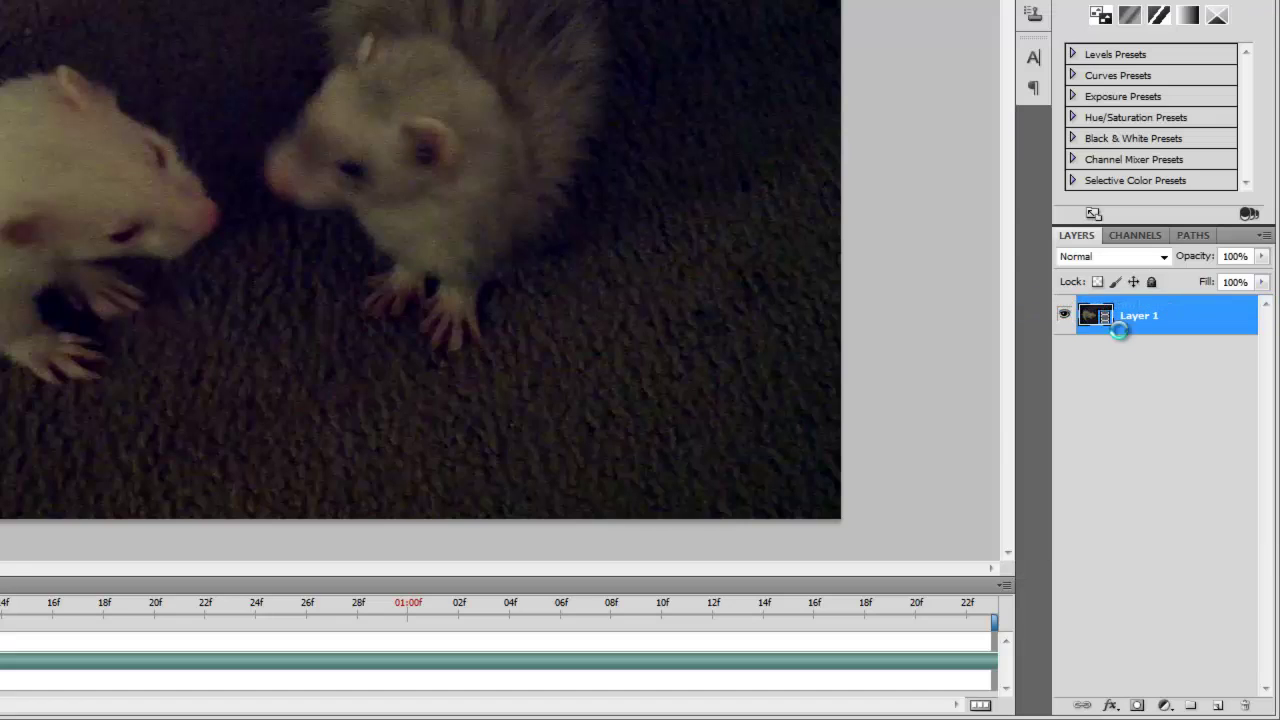
scroll(1156, 334, "down", 15)
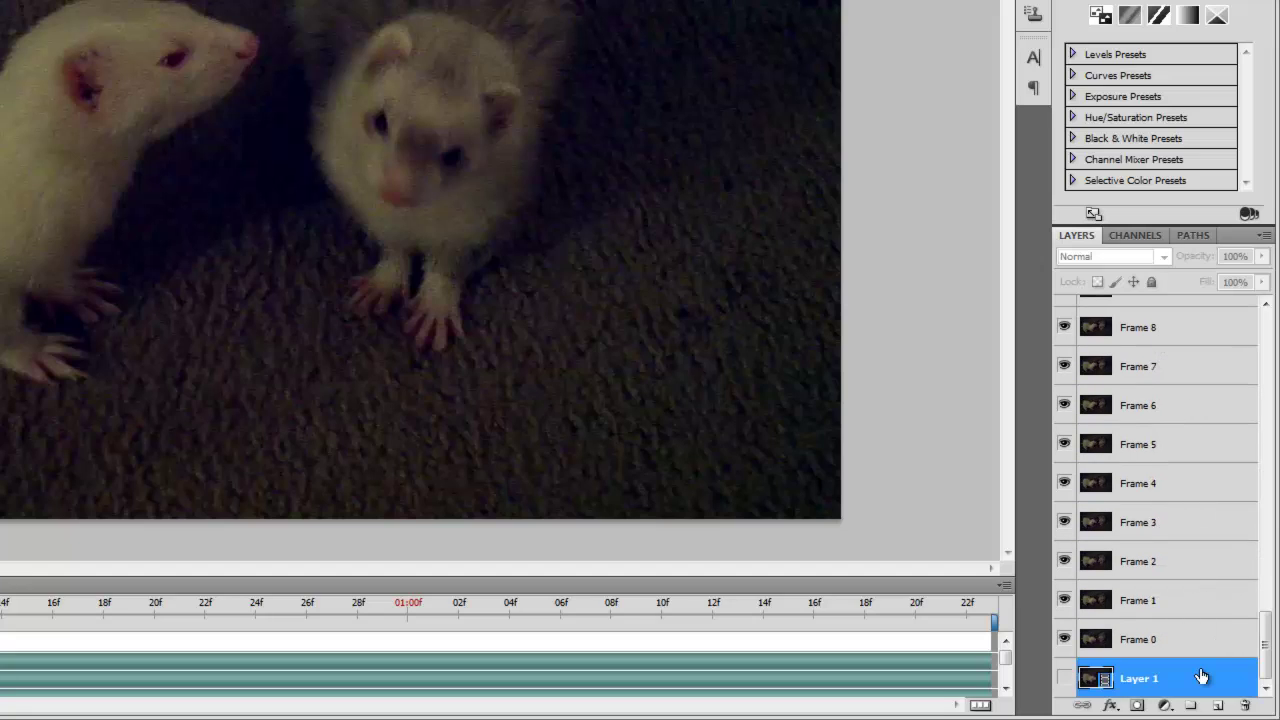
left_click_drag(1203, 674, 1246, 708)
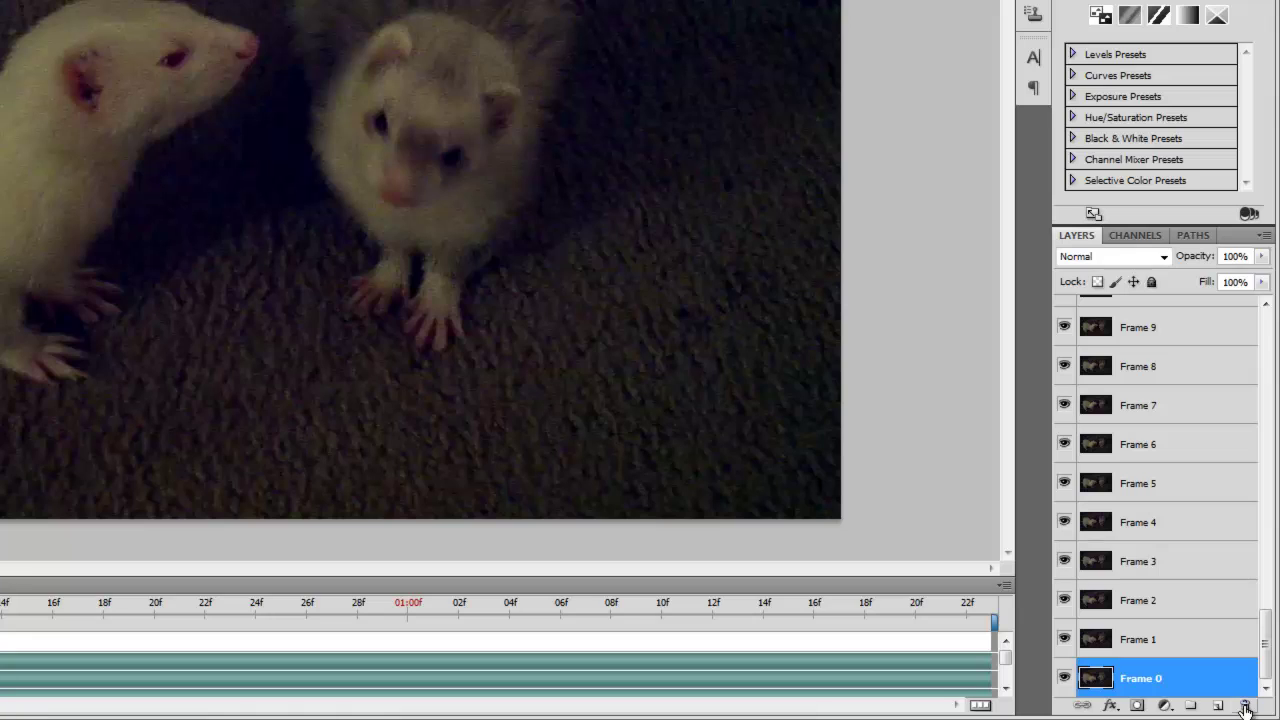
left_click(1003, 588)
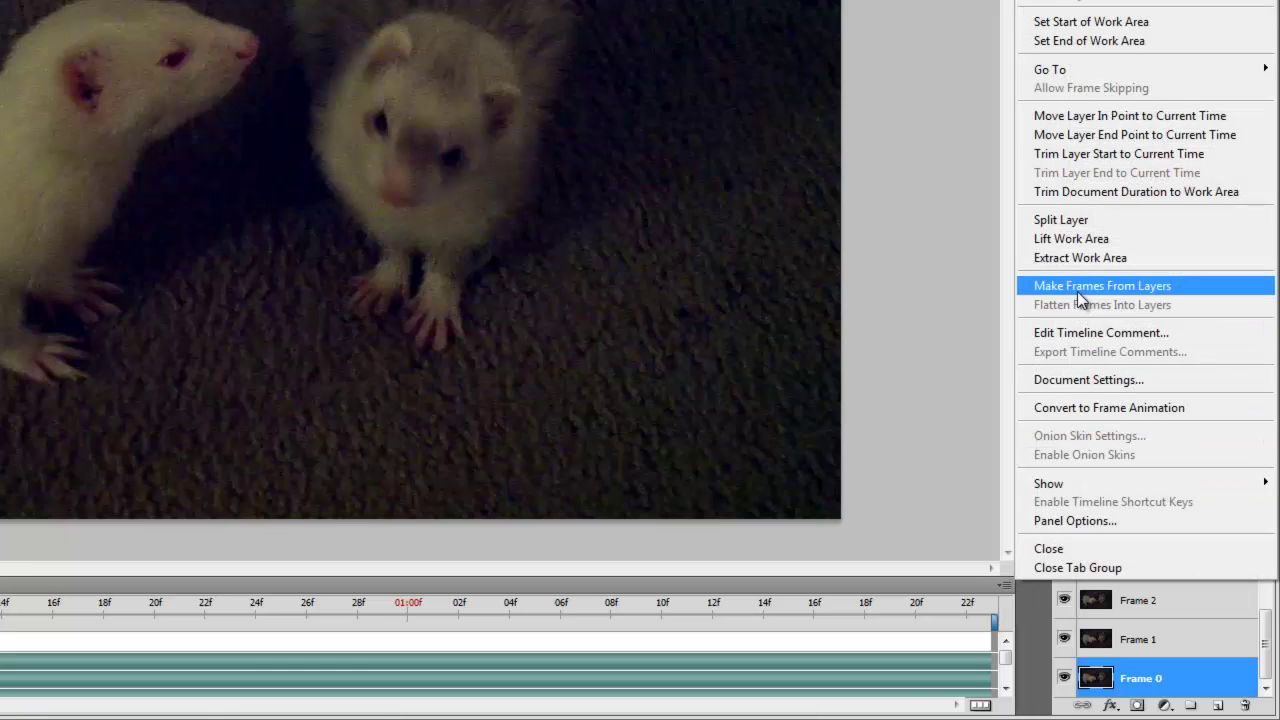
left_click(1077, 291)
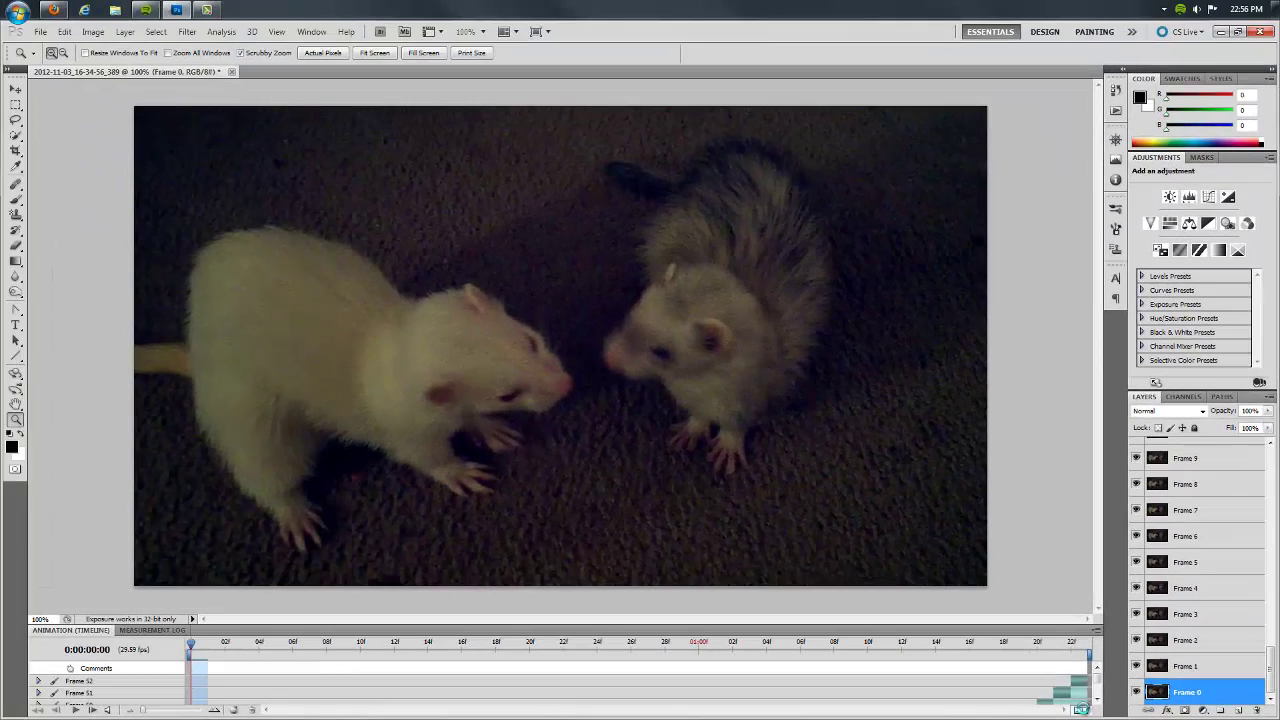
- Switch to frame view, preview the animation, and set looping to Forever
left_click(981, 705)
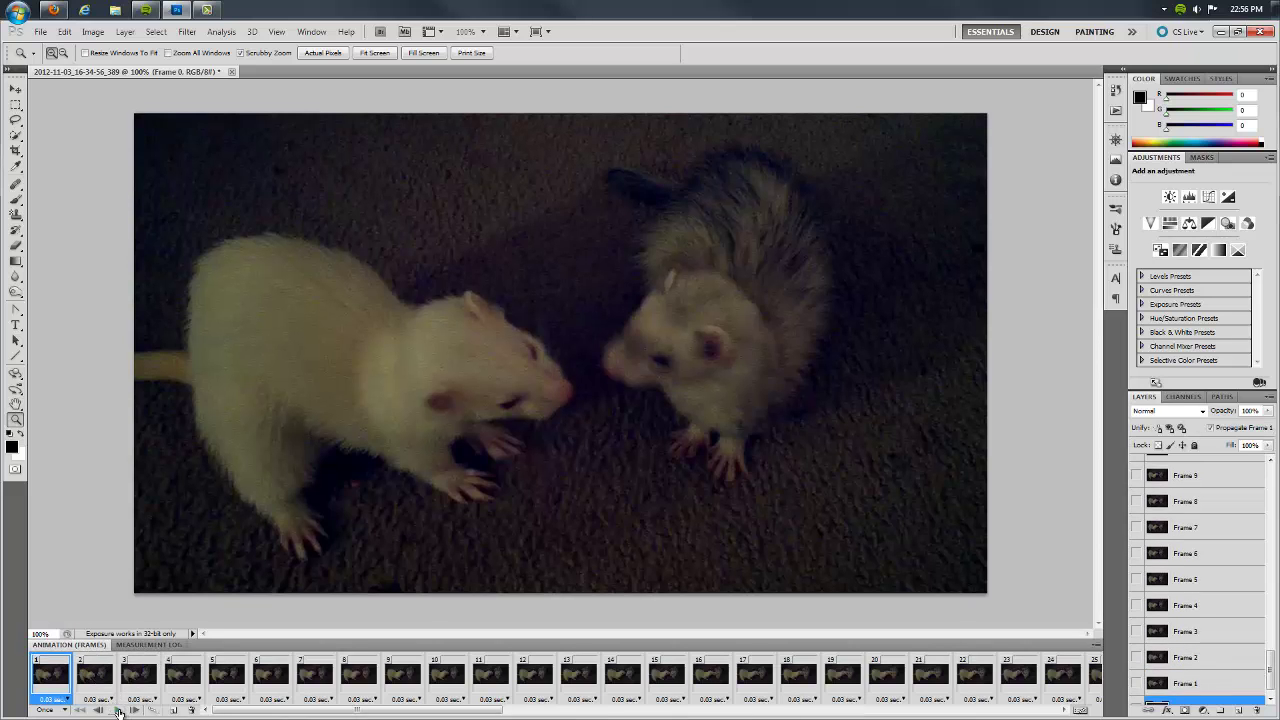
left_click(118, 710)
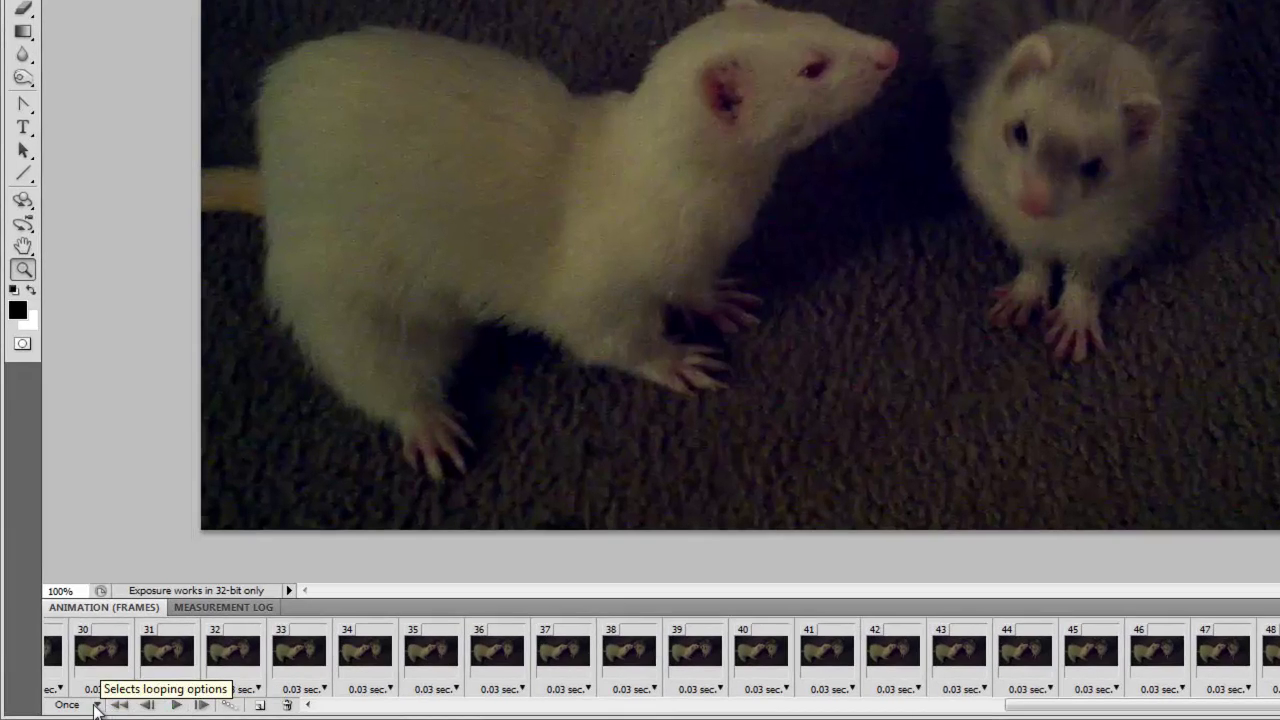
left_click(97, 705)
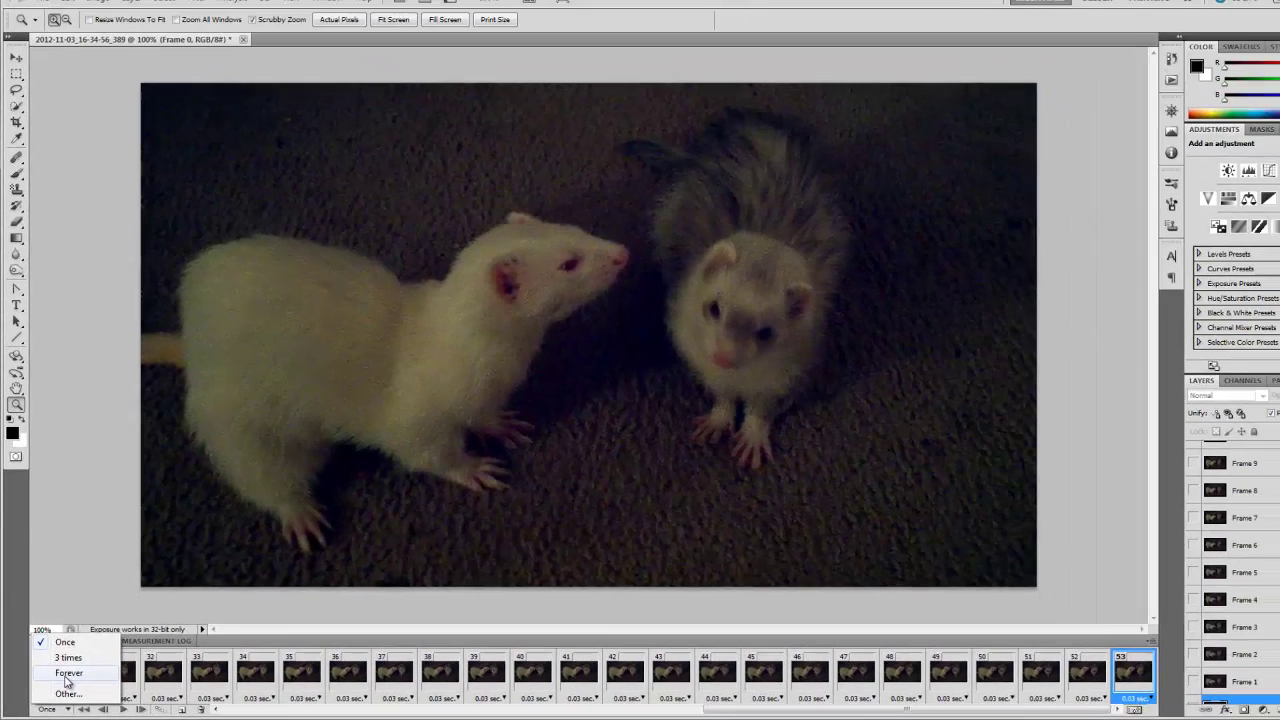
left_click(97, 655)
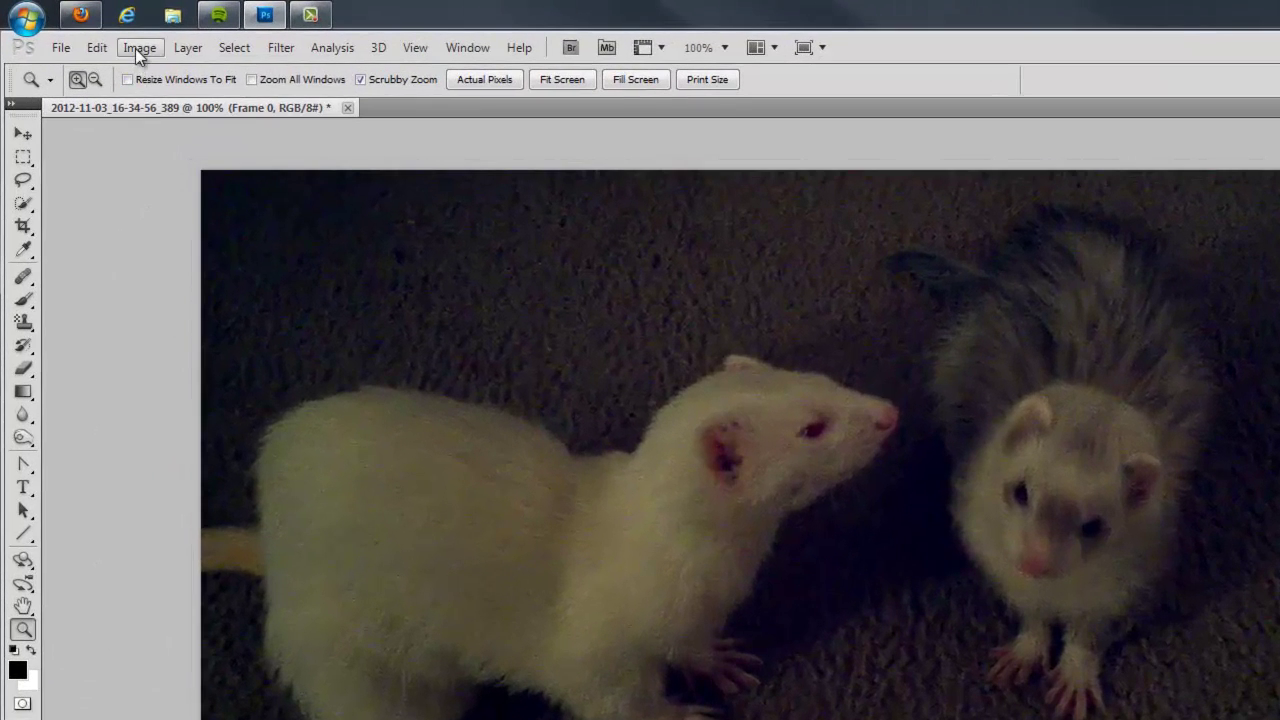
- Resize the image to 250 pixels wide with Constrain Proportions on
left_click(93, 31)
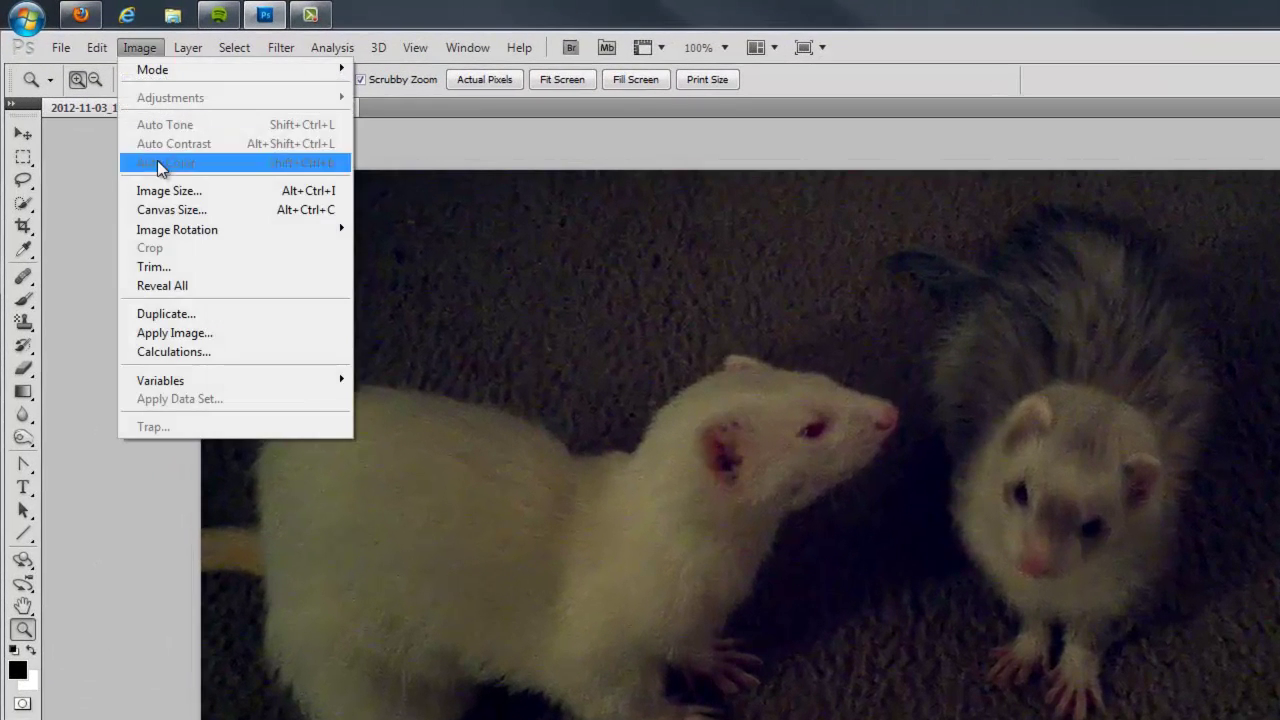
left_click(161, 190)
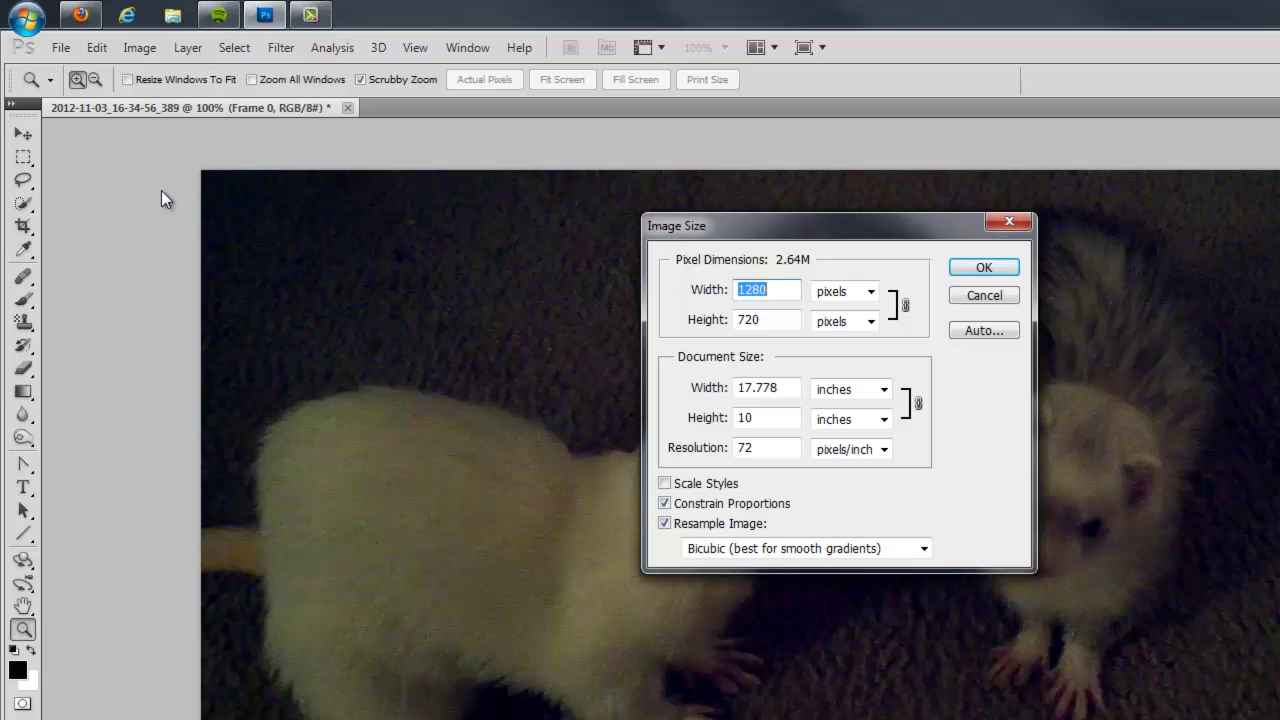
type("250")
key("Return")
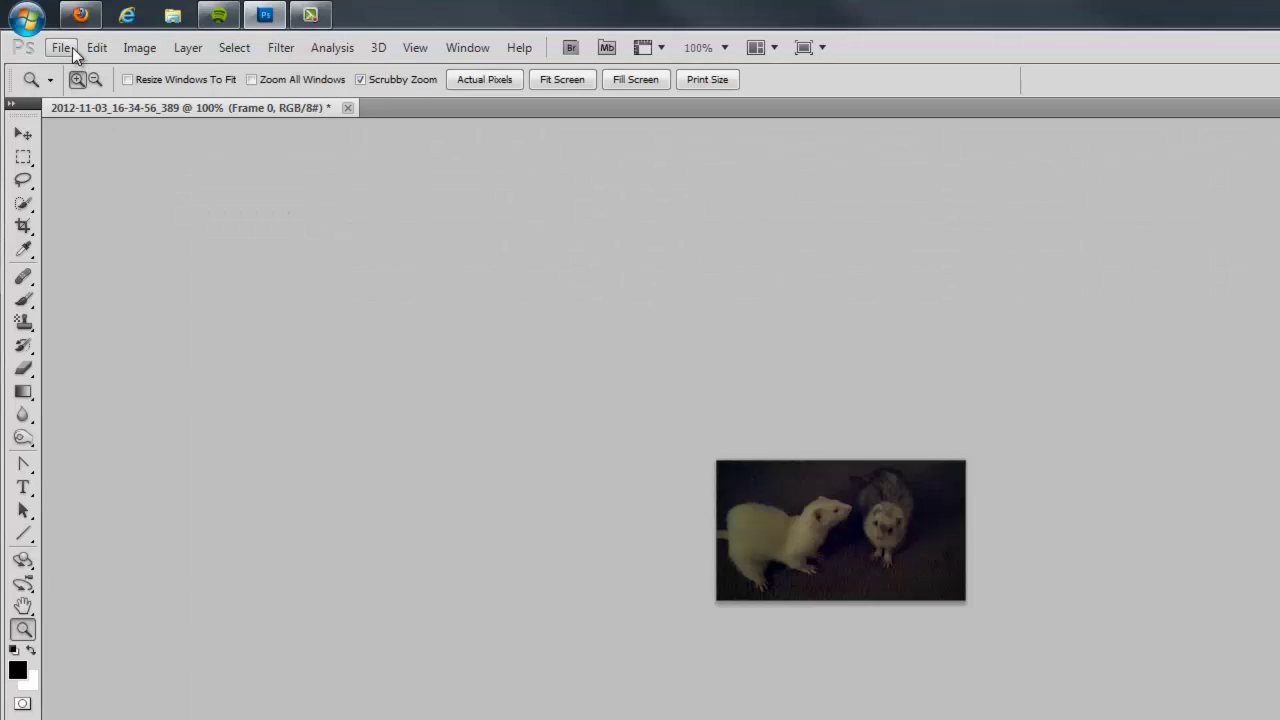
- Open Save for Web & Devices showing the 250 × 141 px, 128-colour GIF
left_click(72, 48)
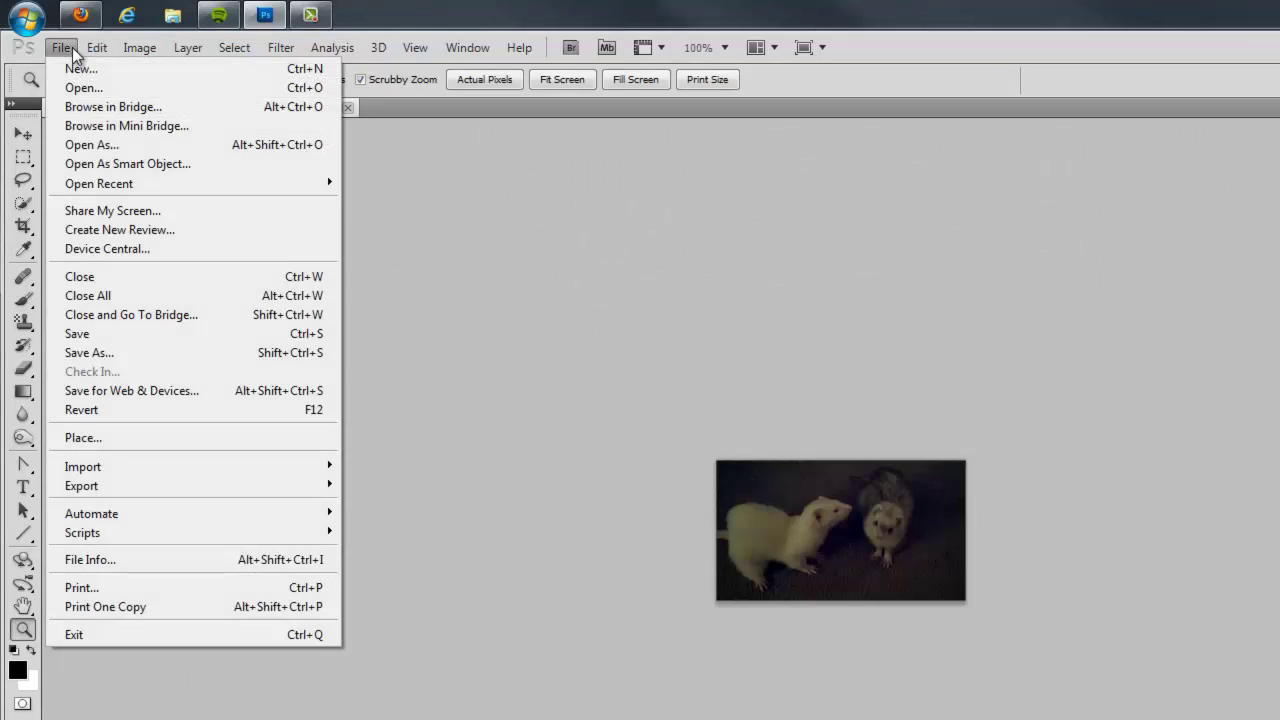
left_click(101, 390)
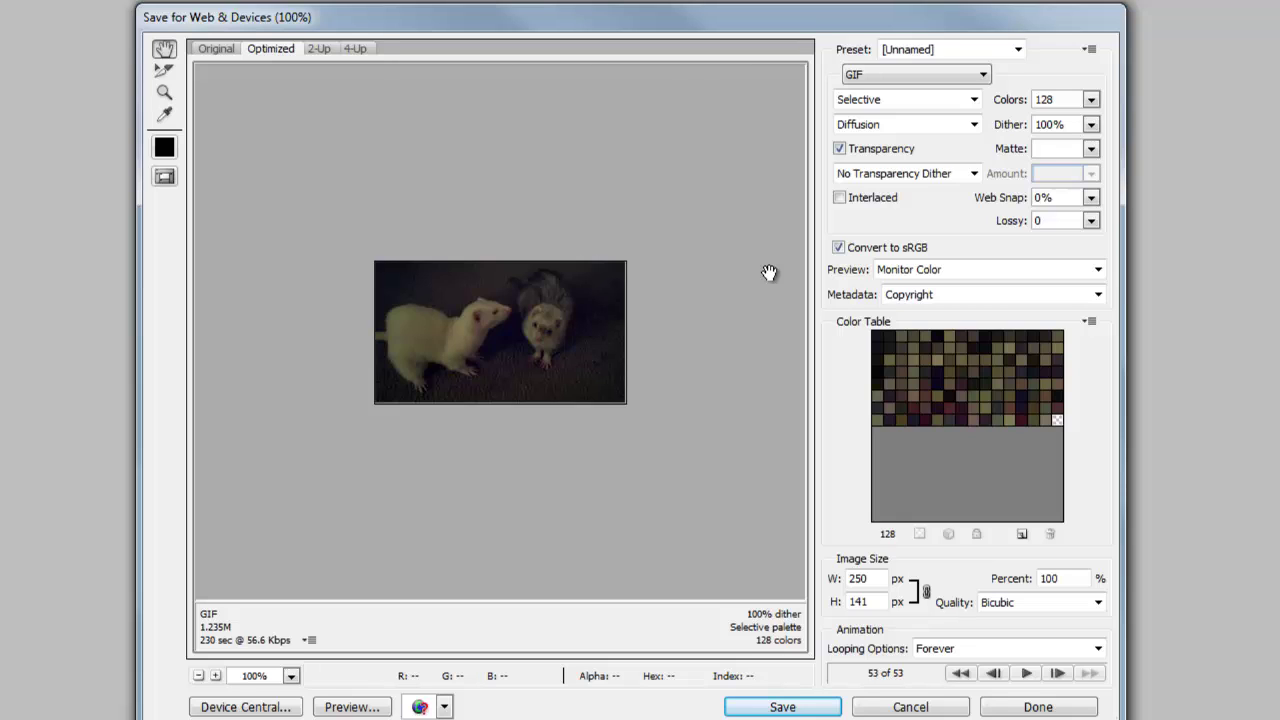
- Set the GIF to 128 colours with lossy compression 8, previewing the playback
left_click(1091, 99)
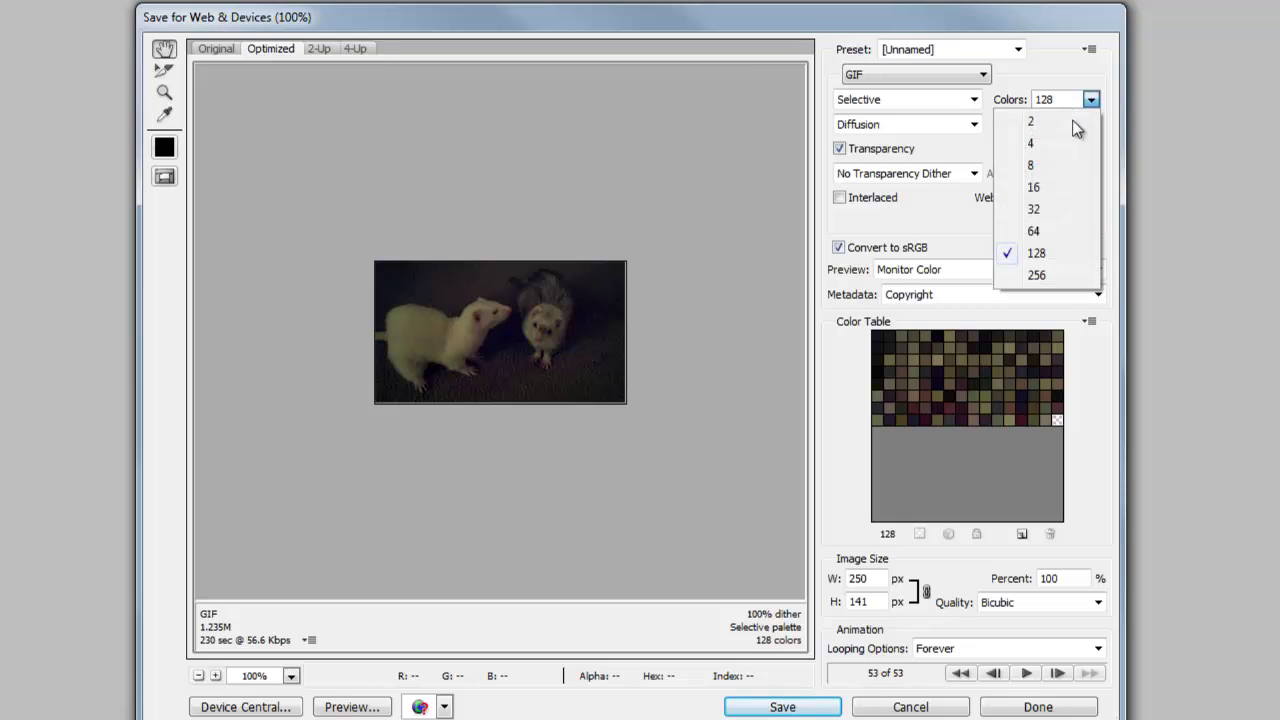
left_click(1035, 232)
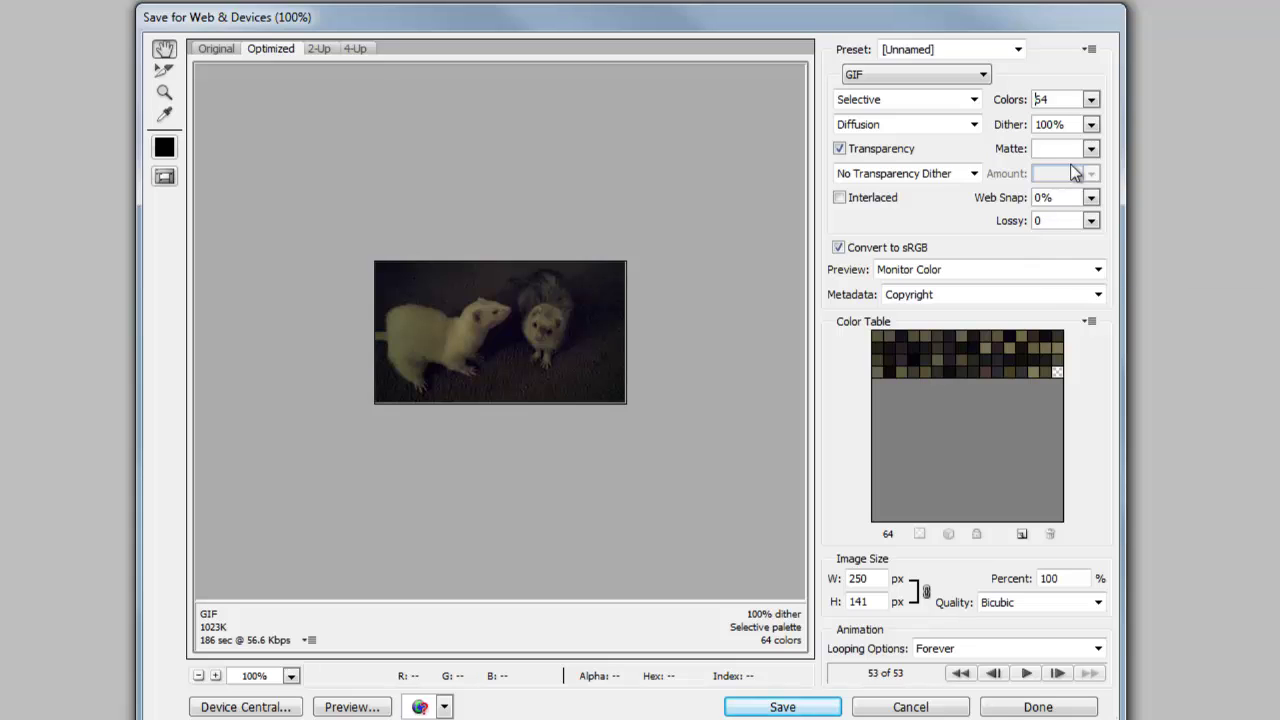
left_click(1092, 100)
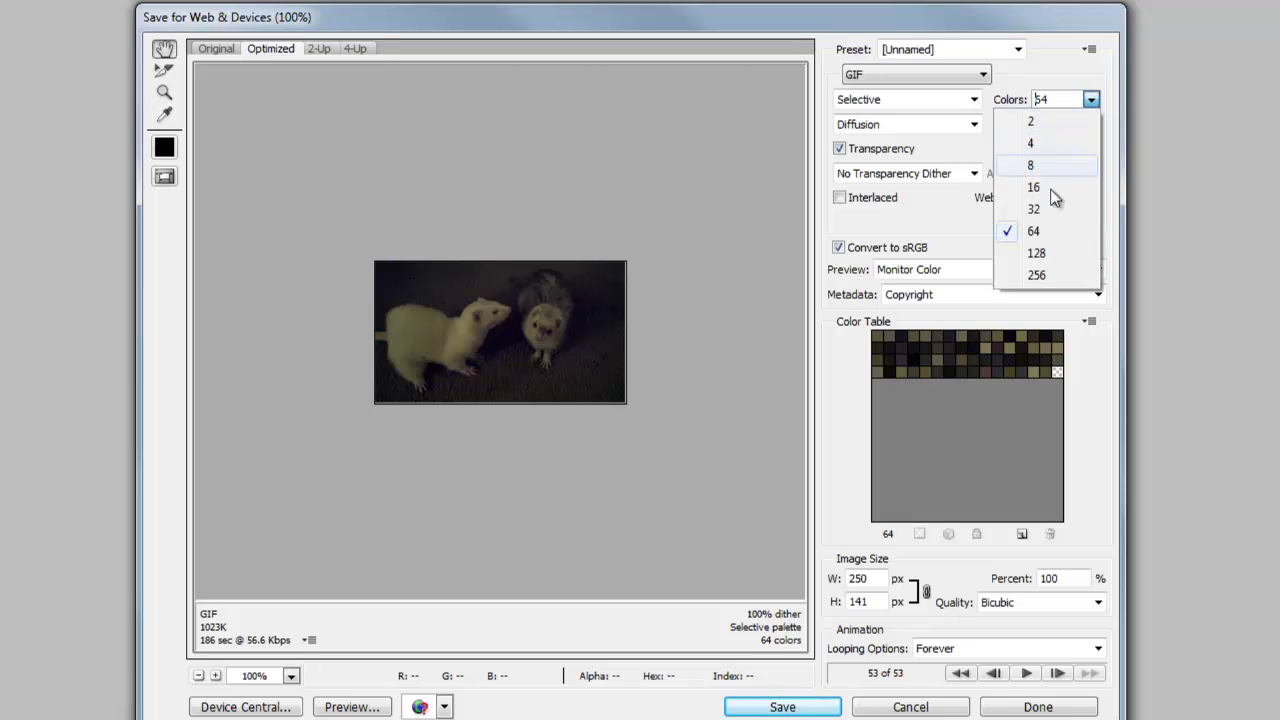
left_click(1037, 253)
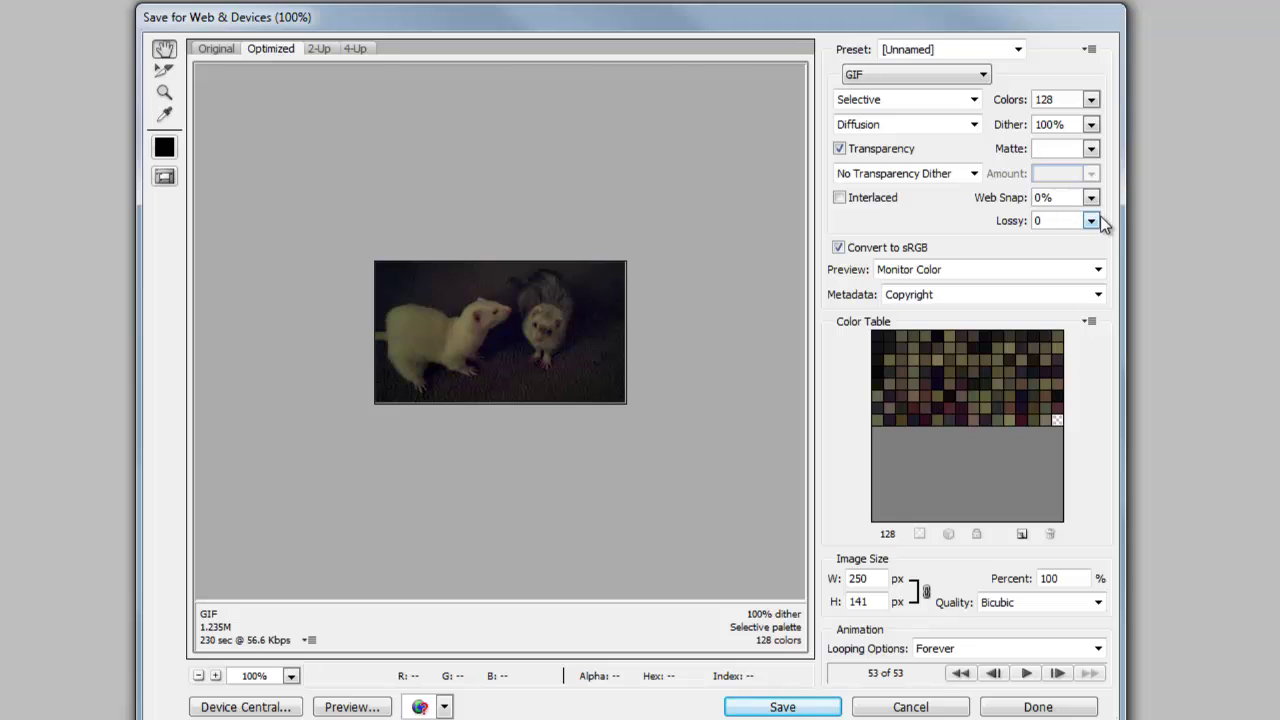
left_click(1091, 220)
left_click(1037, 247)
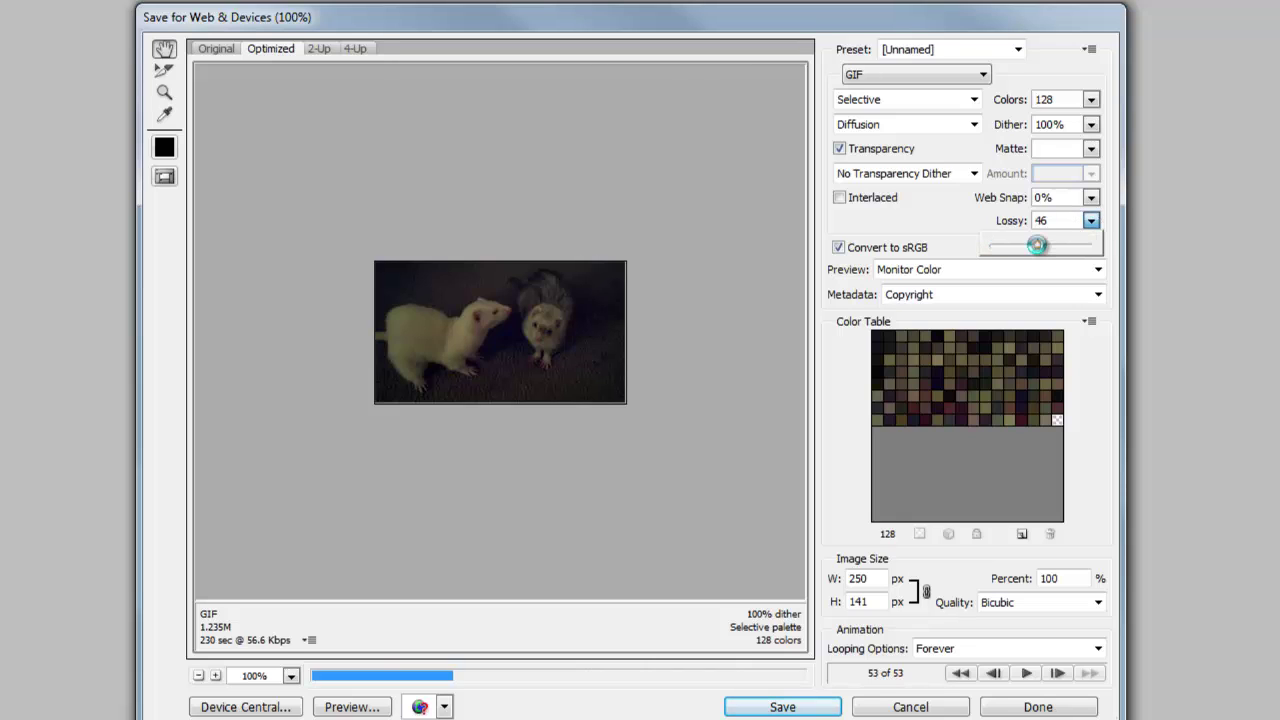
left_click(1028, 674)
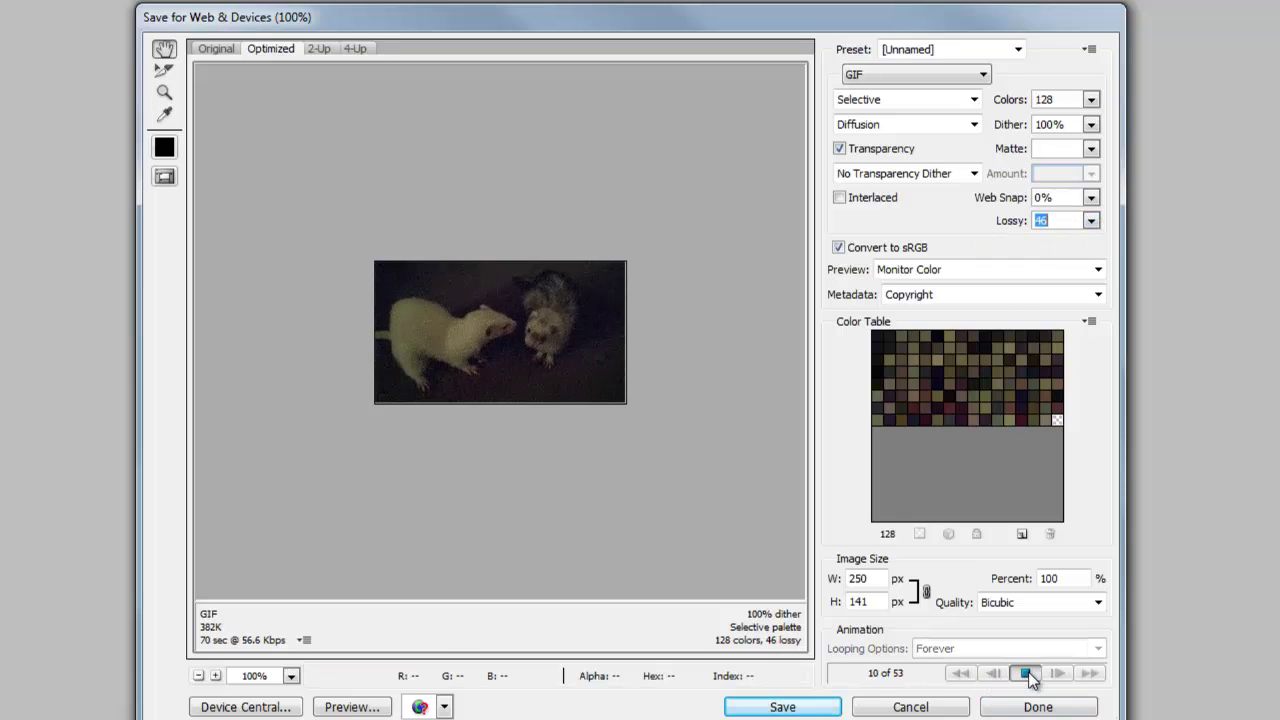
left_click(1029, 675)
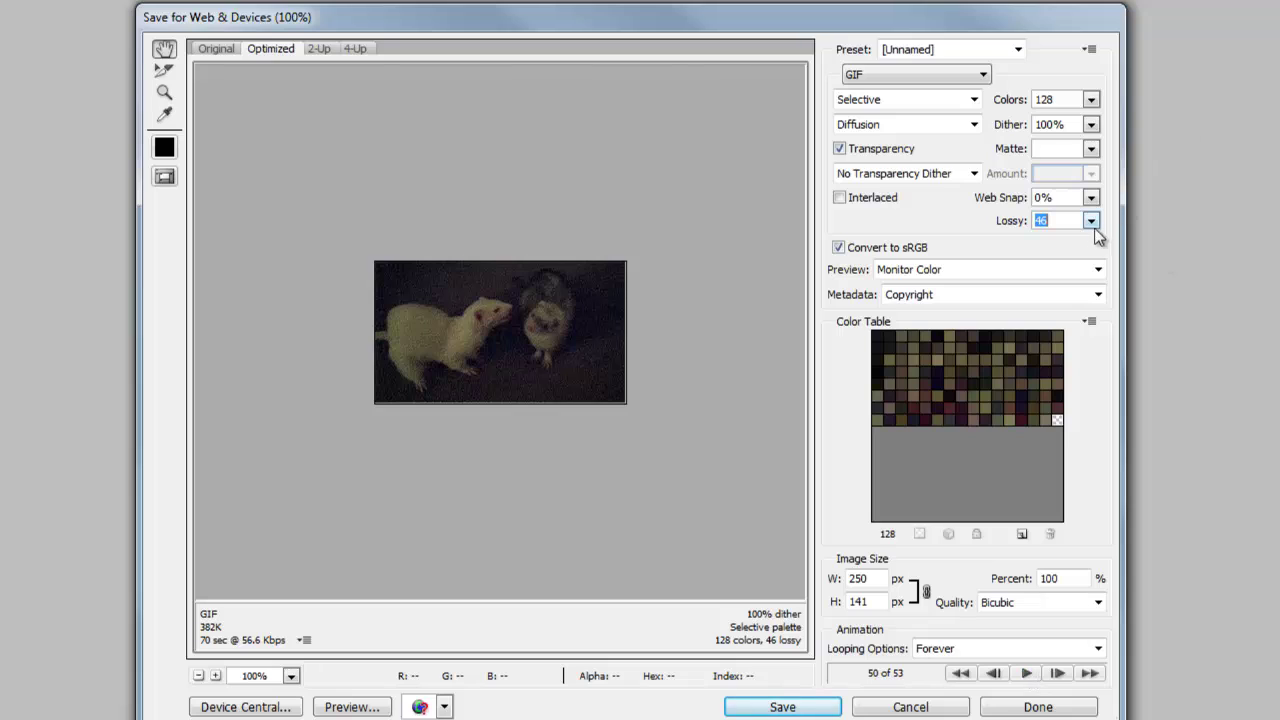
left_click_drag(1091, 221, 838, 216)
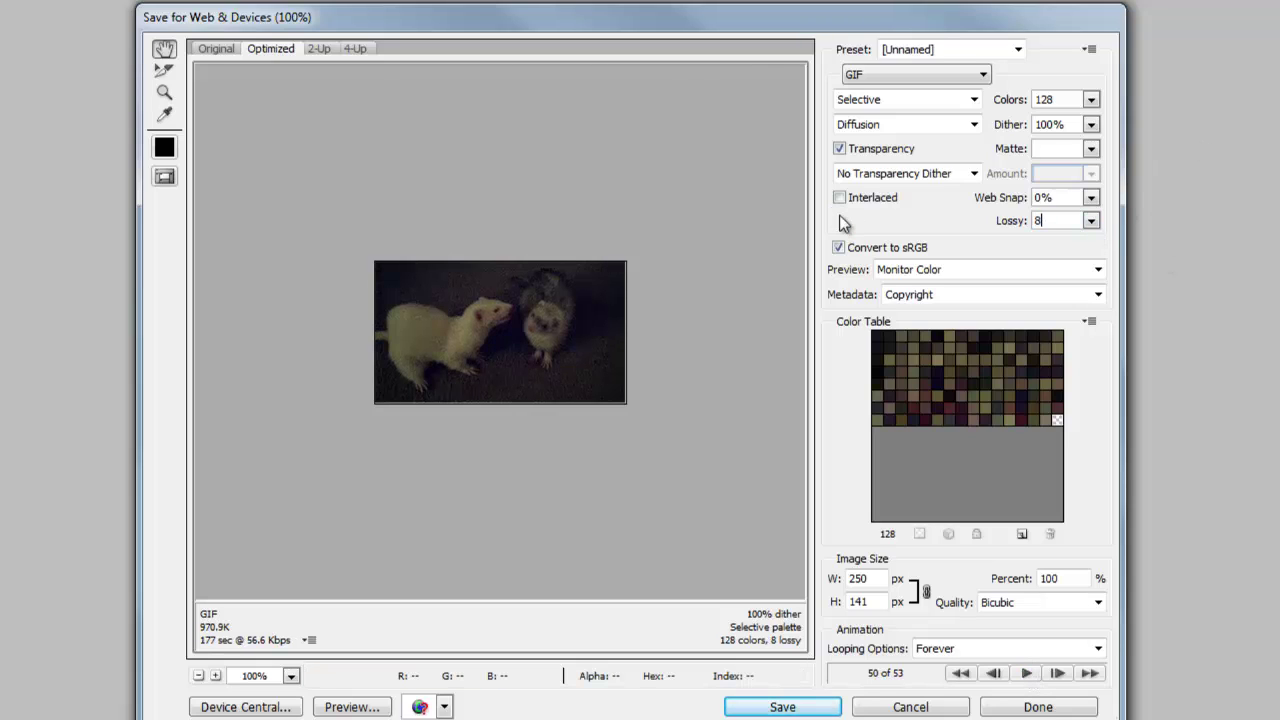
- Save the GIF to the desktop as 'terratone'
left_click(781, 707)
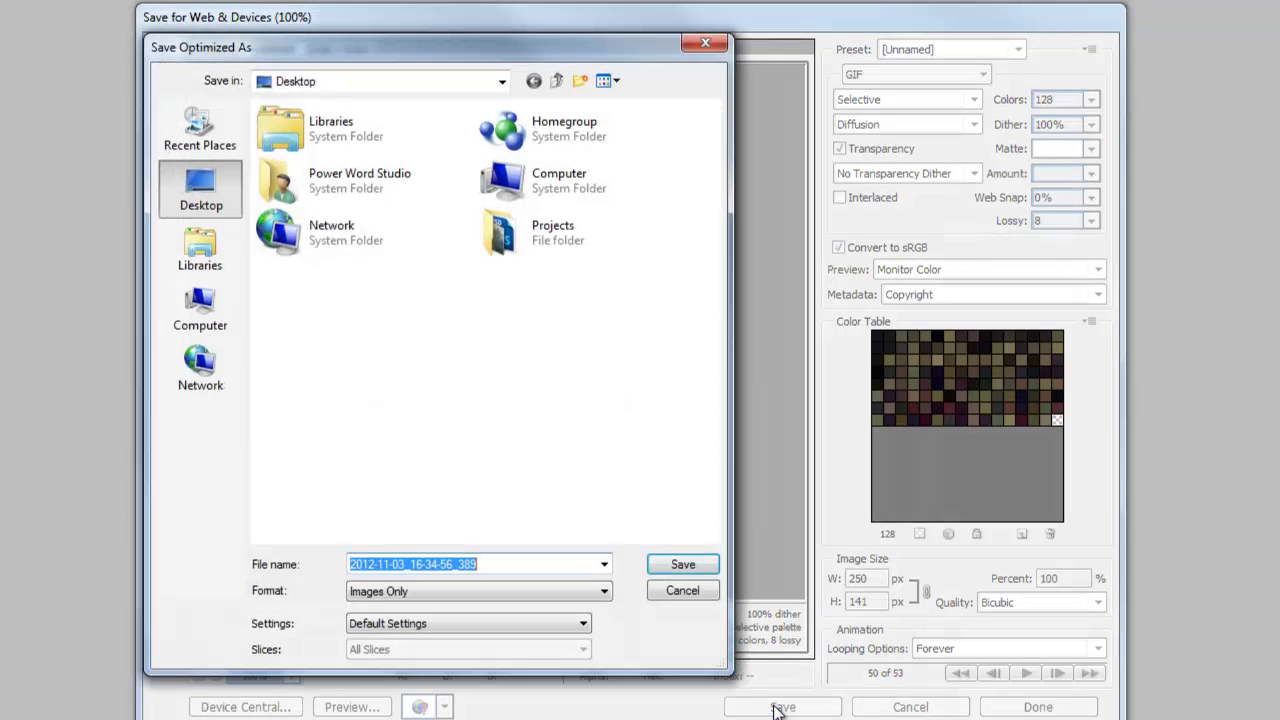
type("terratone")
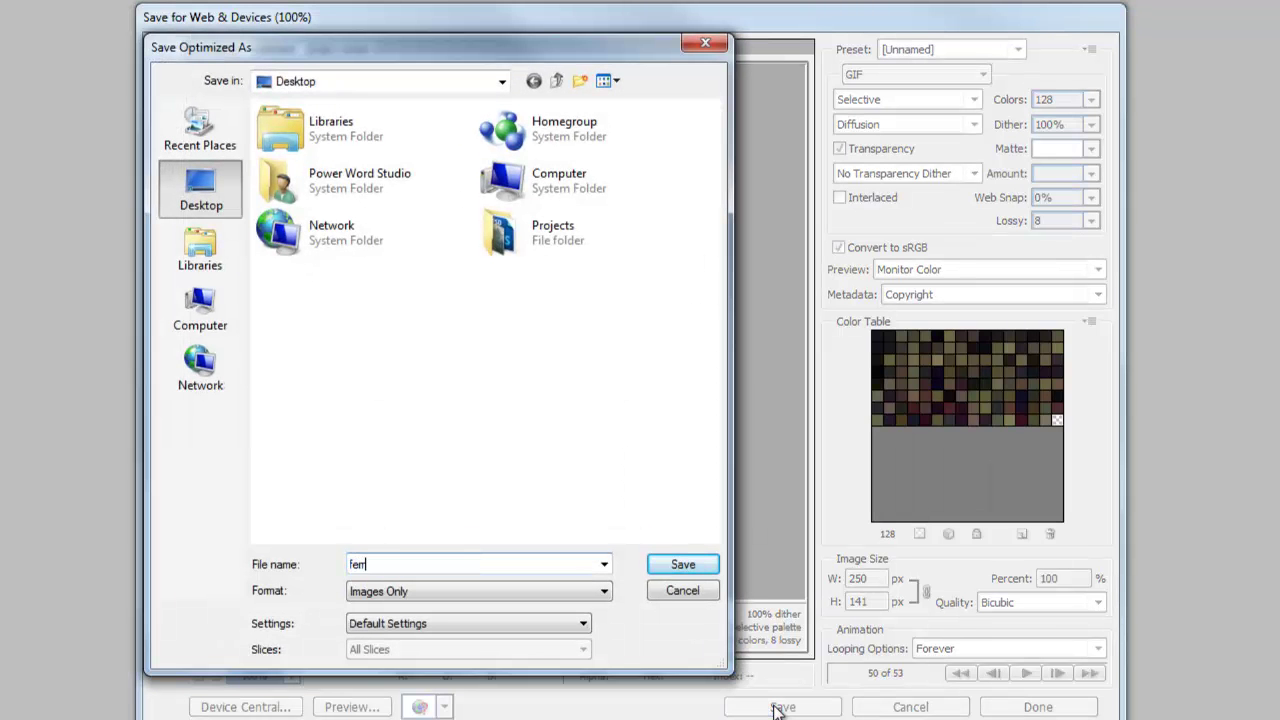
key("Return")
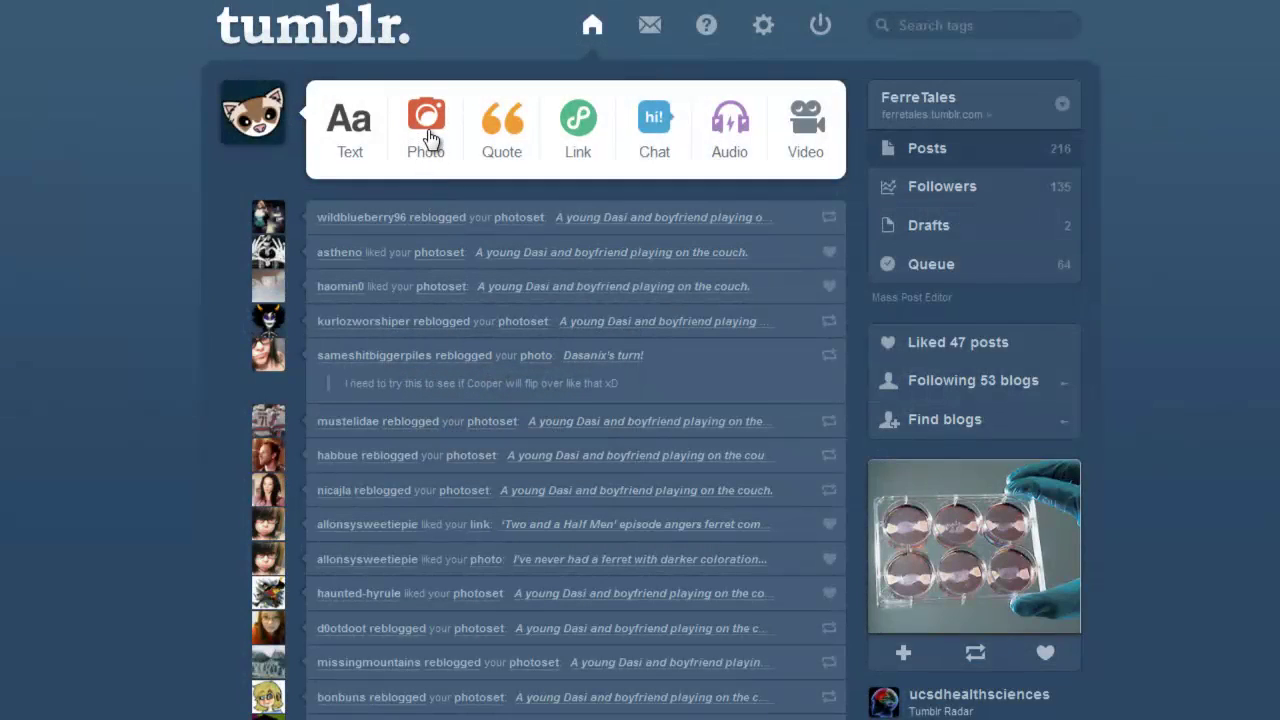
- Start a Tumblr photo post and select the saved ferret GIF for upload
left_click(430, 138)
left_click(430, 170)
double_click(445, 608)
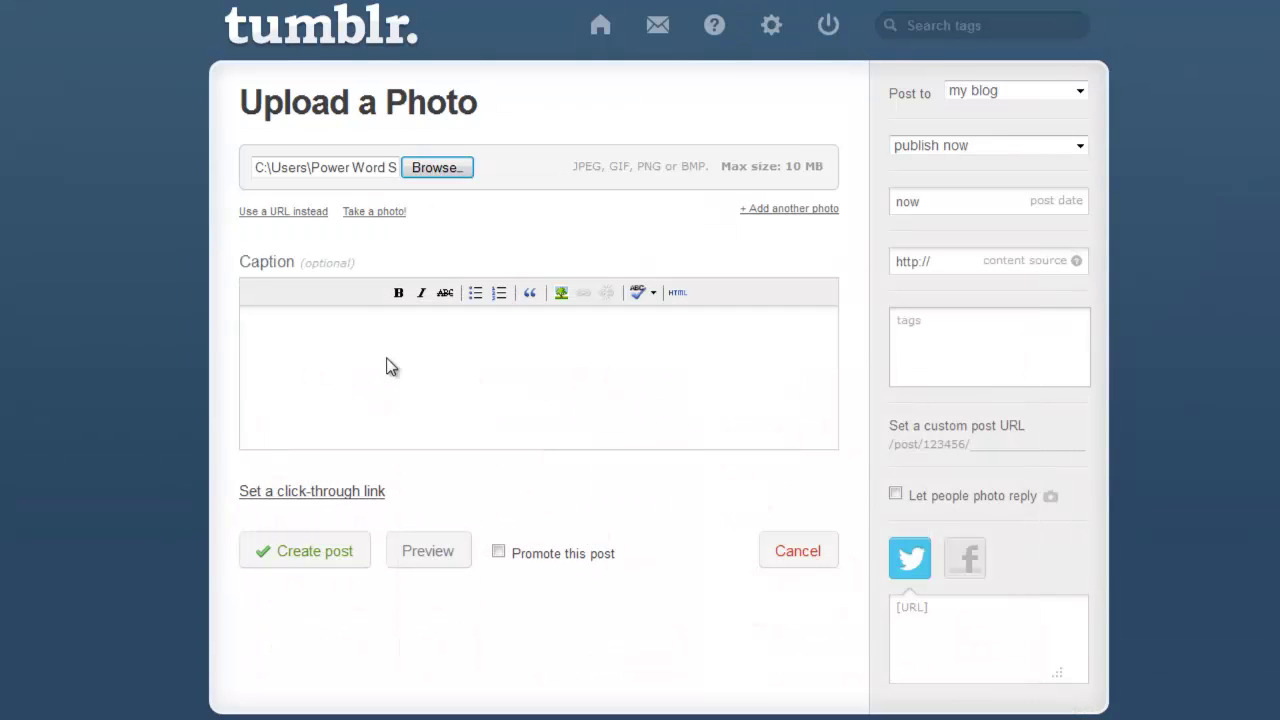